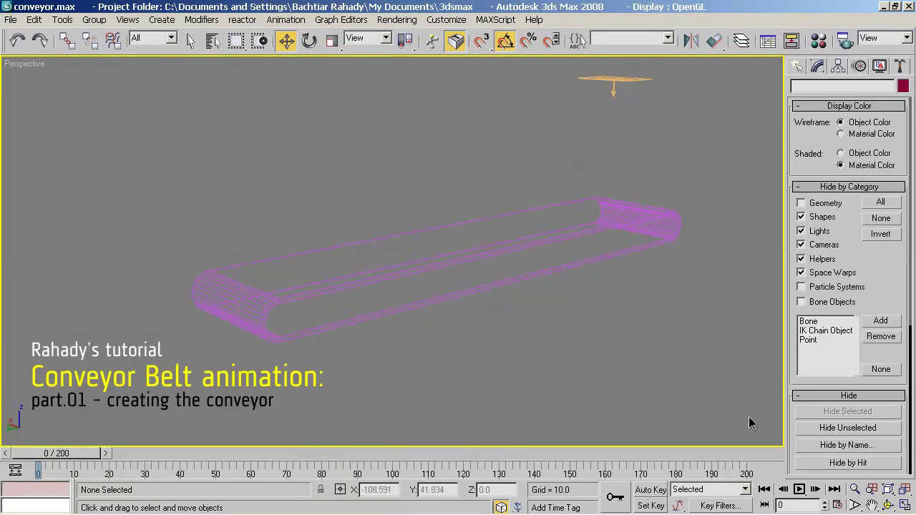
Play the finished conveyor.max belt animation in smooth shading, then stop playback
{"action": "left_click", "coordinate": [800, 489]}
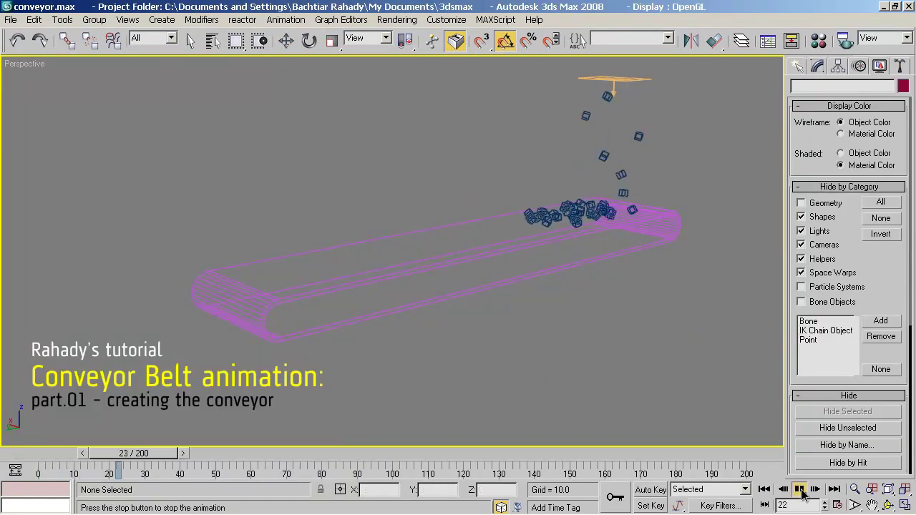
{"action": "key", "text": "F3"}
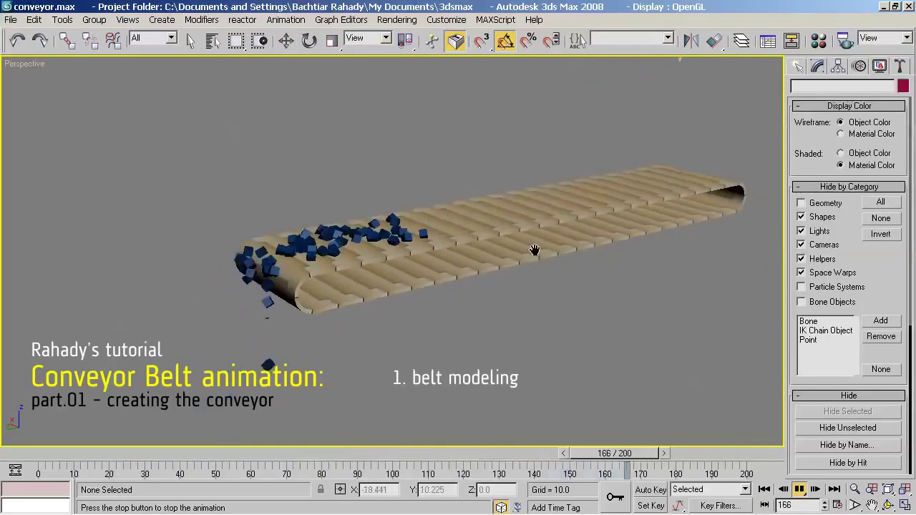
{"action": "mouse_move", "coordinate": [593, 251]}
{"action": "middle_mouse_down"}
{"action": "mouse_move", "coordinate": [476, 310]}
{"action": "mouse_move", "coordinate": [545, 308]}
{"action": "middle_mouse_up"}
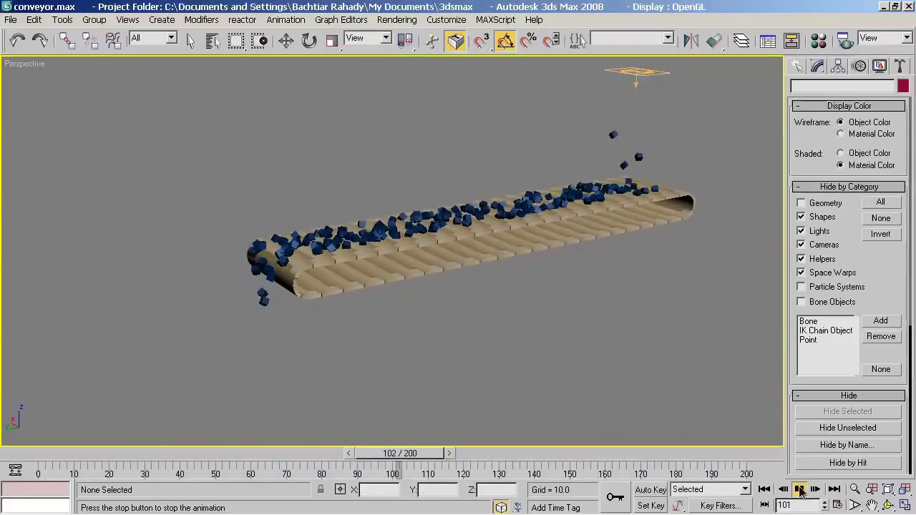
{"action": "left_click", "coordinate": [801, 490]}
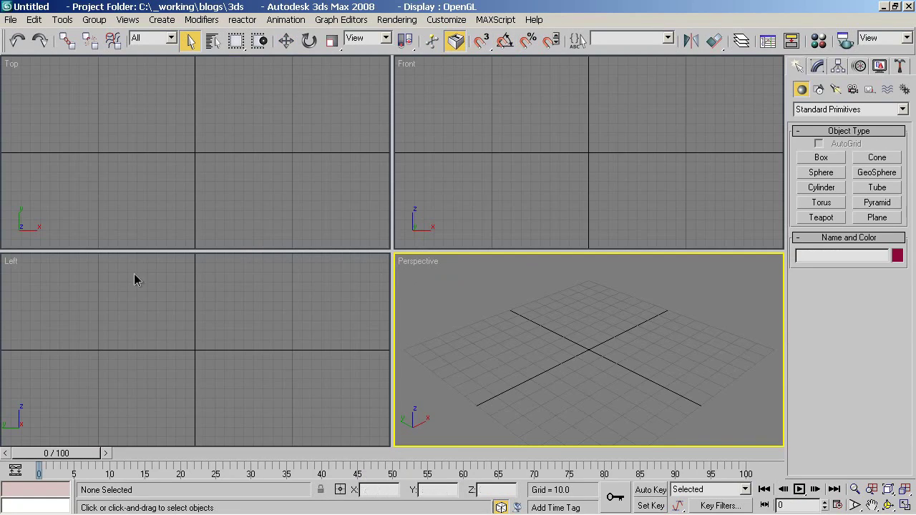
In the Left view, create a circle of radius 6 at the origin via Keyboard Entry
{"action": "left_click", "coordinate": [279, 293]}
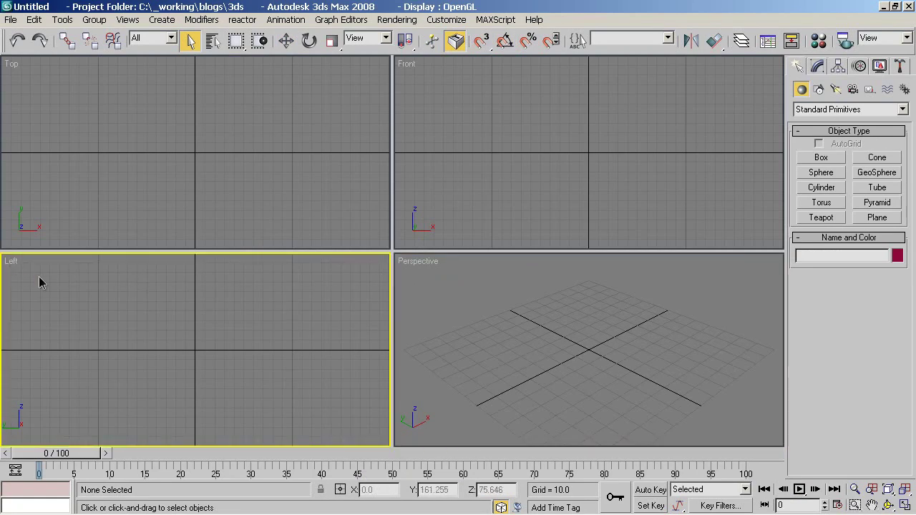
{"action": "left_click", "coordinate": [819, 91]}
{"action": "left_click", "coordinate": [837, 186]}
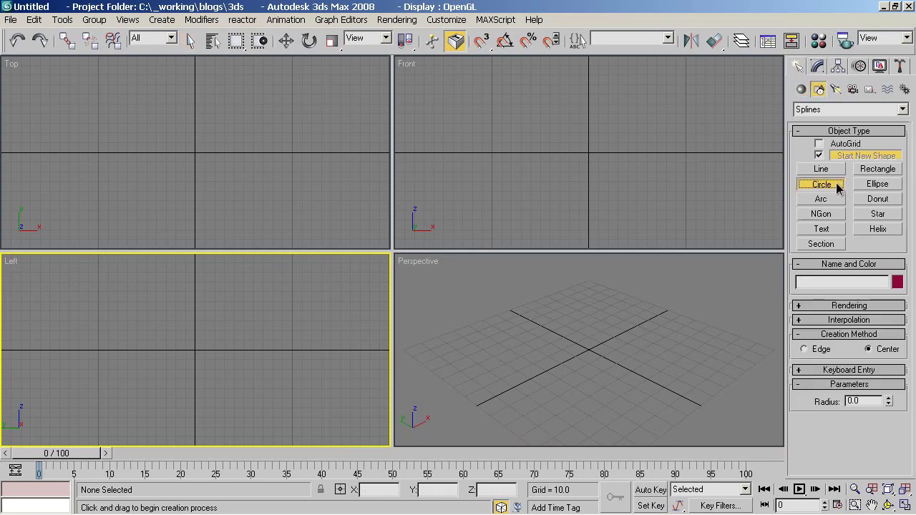
{"action": "left_click", "coordinate": [873, 370]}
{"action": "type", "text": "6"}
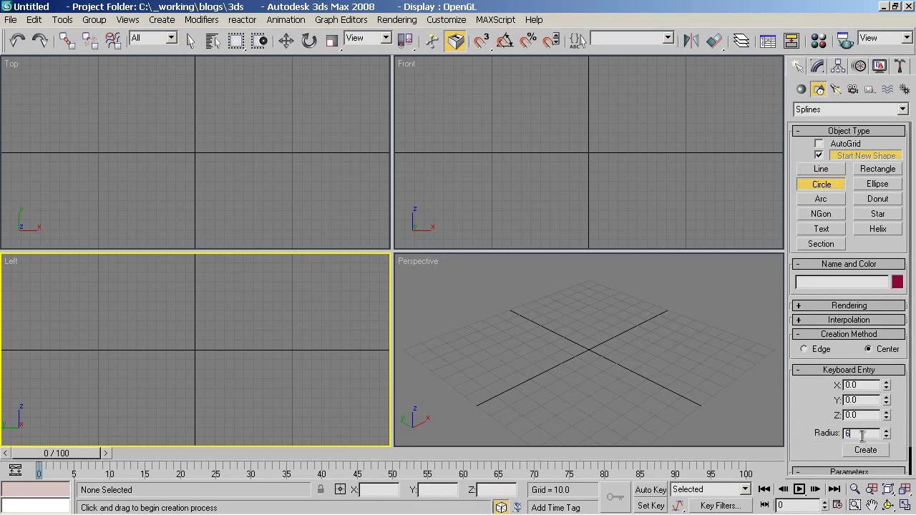
{"action": "left_click", "coordinate": [880, 451]}
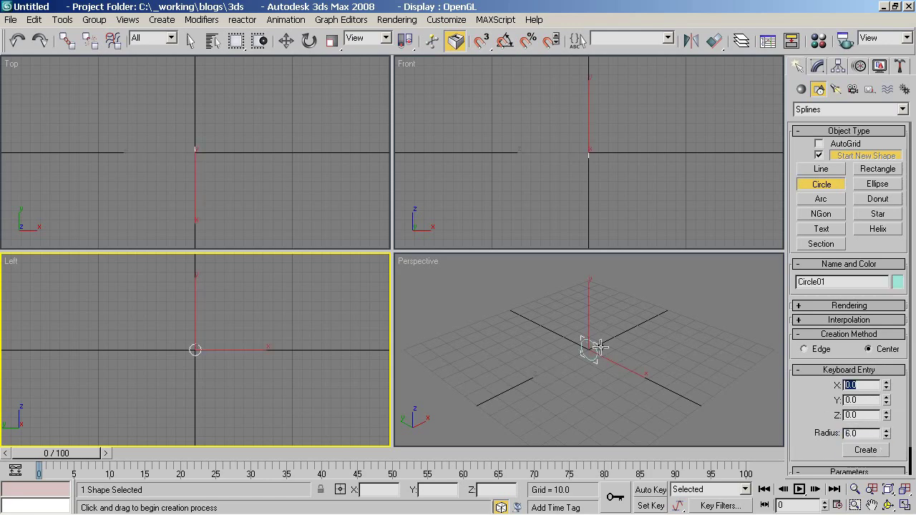
Give Circle01 a dark blue object colour and maximize the Left view
{"action": "left_click", "coordinate": [899, 282]}
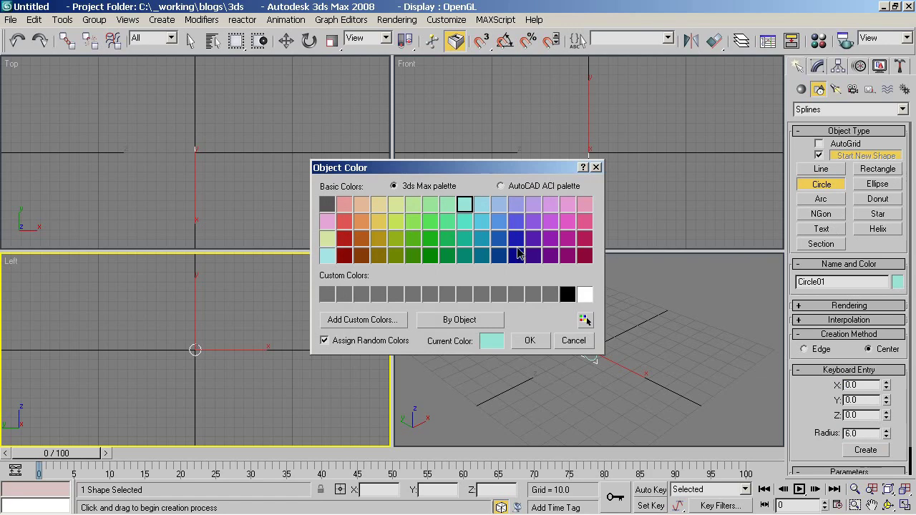
{"action": "left_click", "coordinate": [520, 255]}
{"action": "left_click", "coordinate": [530, 340]}
{"action": "right_click", "coordinate": [323, 313]}
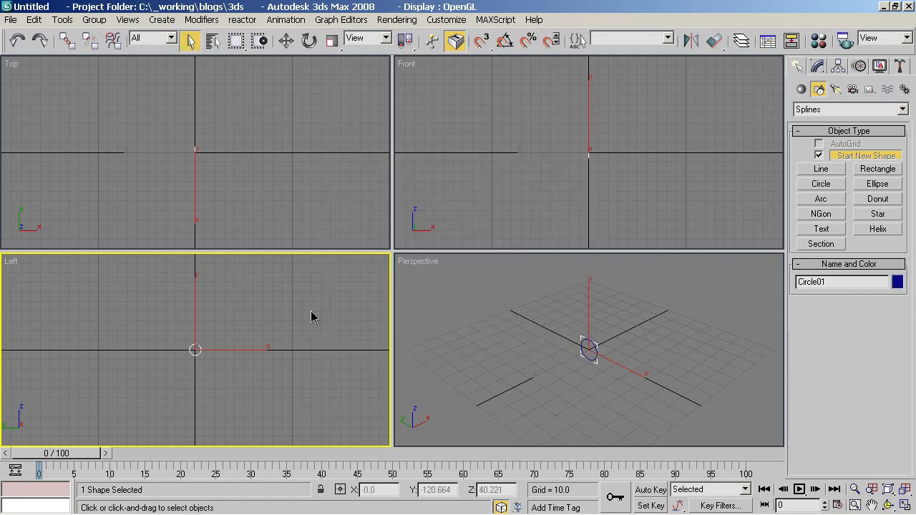
{"action": "key", "text": "alt+w"}
{"action": "scroll", "coordinate": [443, 245], "scroll_direction": "up", "scroll_amount": 4}
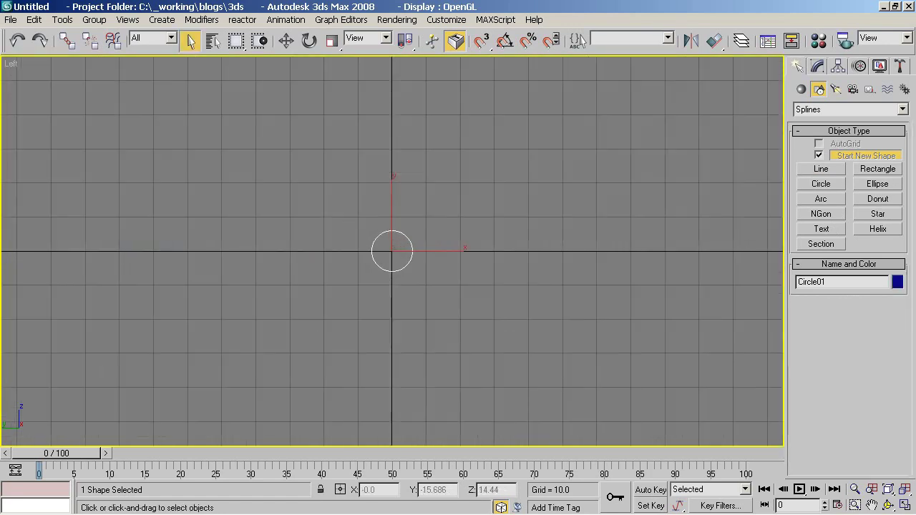
{"action": "scroll", "coordinate": [430, 222], "scroll_direction": "down", "scroll_amount": 1}
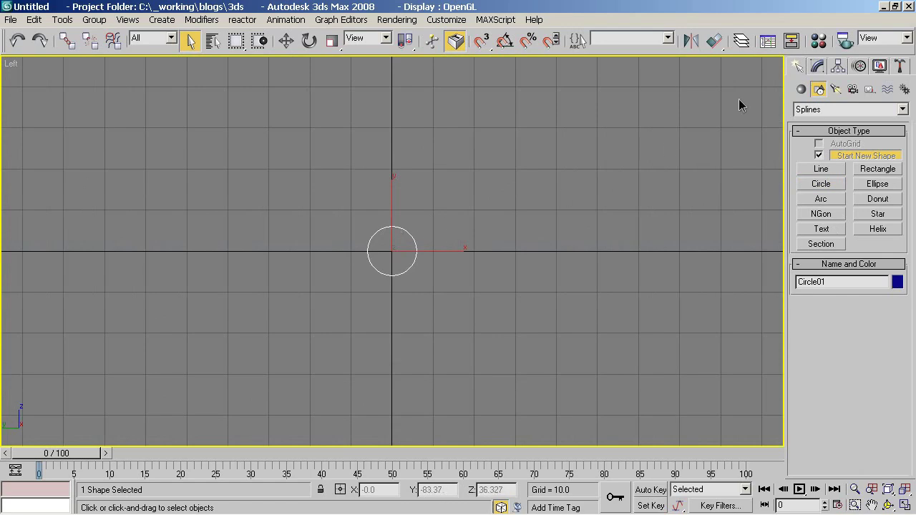
Add an Edit Spline modifier to Circle01
{"action": "left_click", "coordinate": [820, 67]}
{"action": "left_click", "coordinate": [887, 108]}
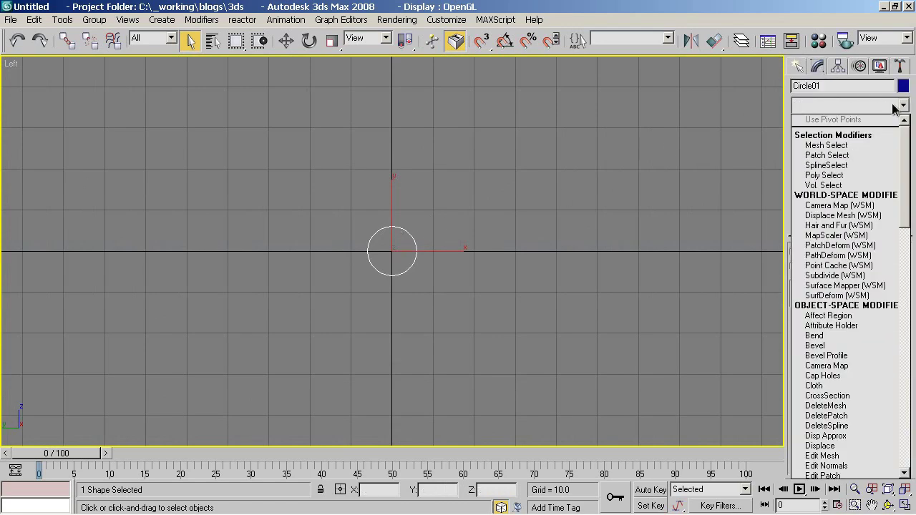
{"action": "left_click_drag", "start_coordinate": [904, 140], "coordinate": [904, 210]}
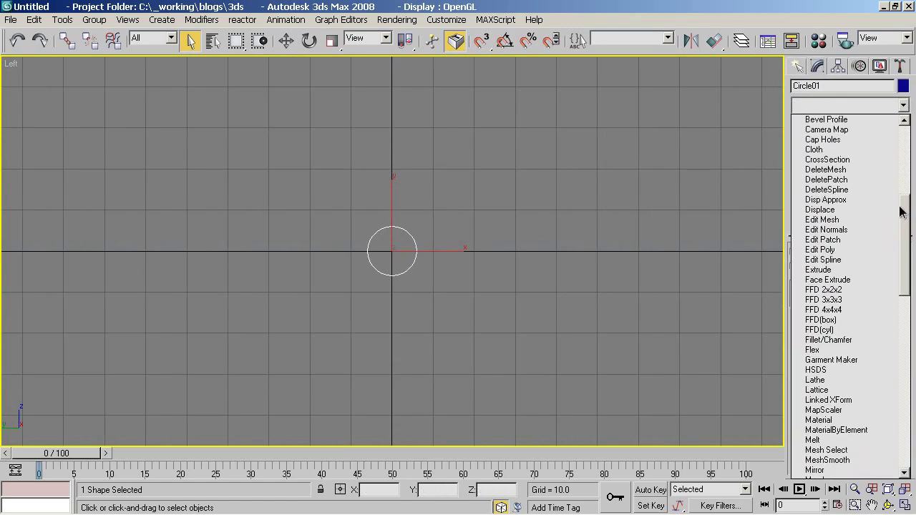
{"action": "left_click", "coordinate": [871, 257]}
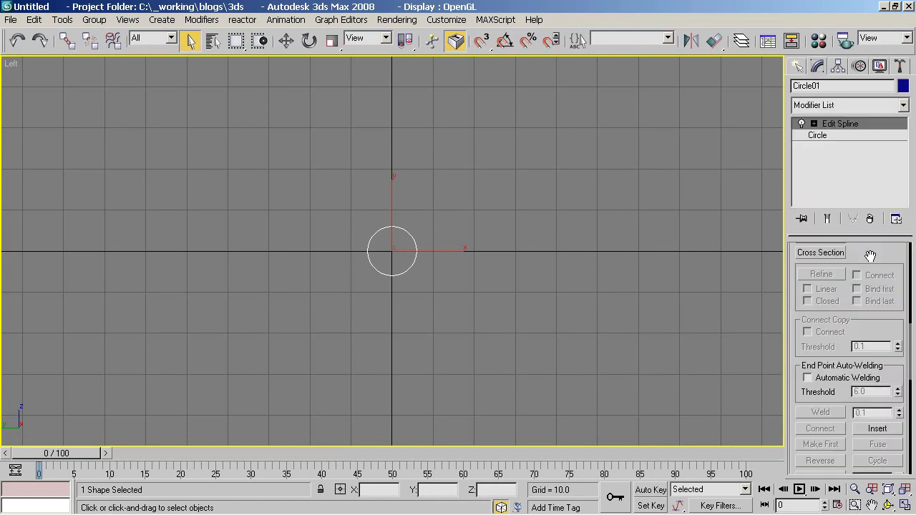
Break the circle at its top and bottom vertices
{"action": "left_click", "coordinate": [814, 124]}
{"action": "left_click", "coordinate": [841, 136]}
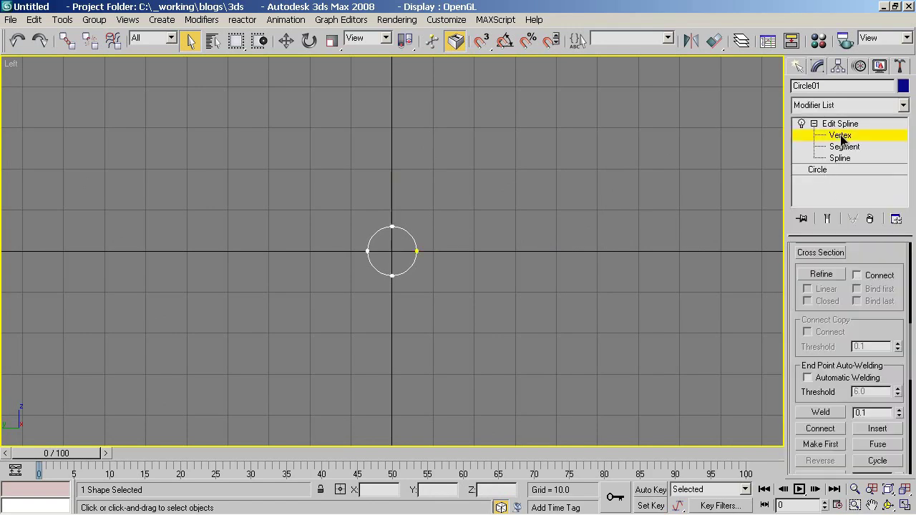
{"action": "left_click_drag", "start_coordinate": [380, 217], "coordinate": [412, 292]}
{"action": "left_click_drag", "start_coordinate": [878, 321], "coordinate": [882, 419]}
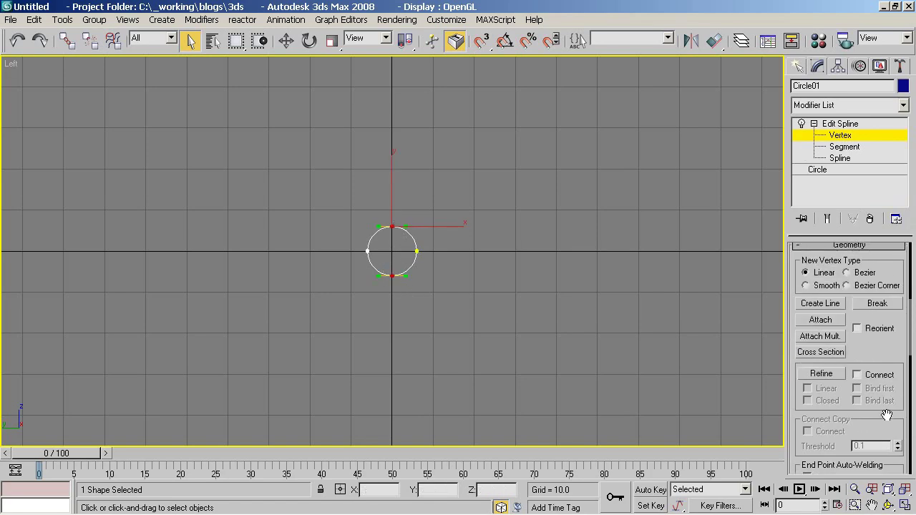
{"action": "left_click", "coordinate": [878, 304]}
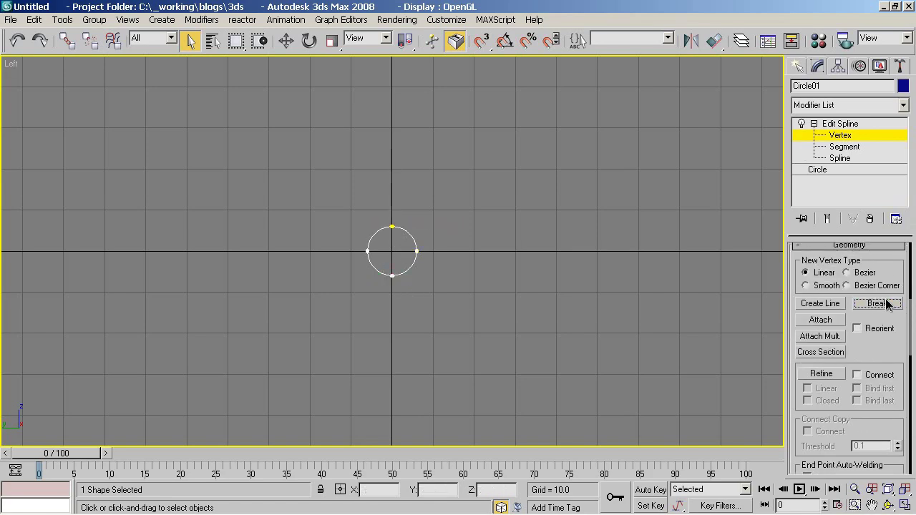
Move the right half-circle spline far to the right along X
{"action": "left_click", "coordinate": [841, 159]}
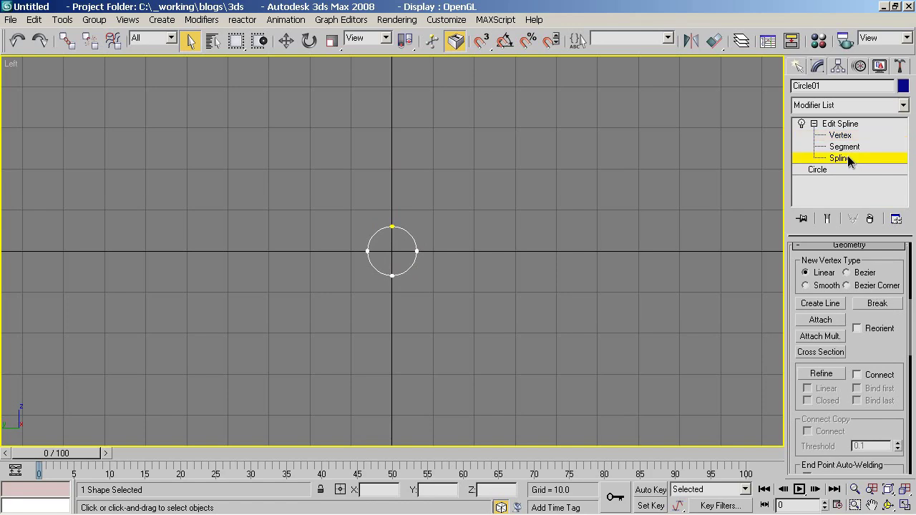
{"action": "left_click", "coordinate": [411, 238]}
{"action": "middle_click_drag", "start_coordinate": [443, 241], "coordinate": [296, 284]}
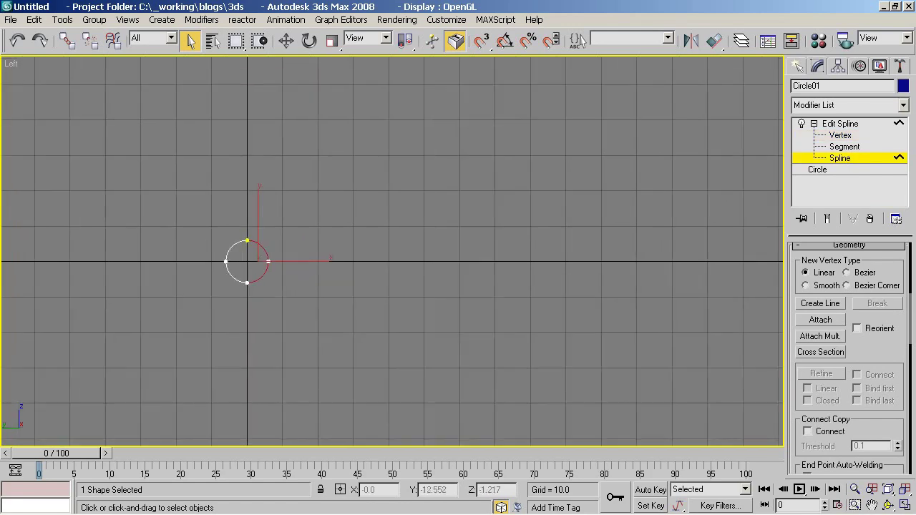
{"action": "key", "text": "w"}
{"action": "left_click_drag", "start_coordinate": [320, 258], "coordinate": [767, 256]}
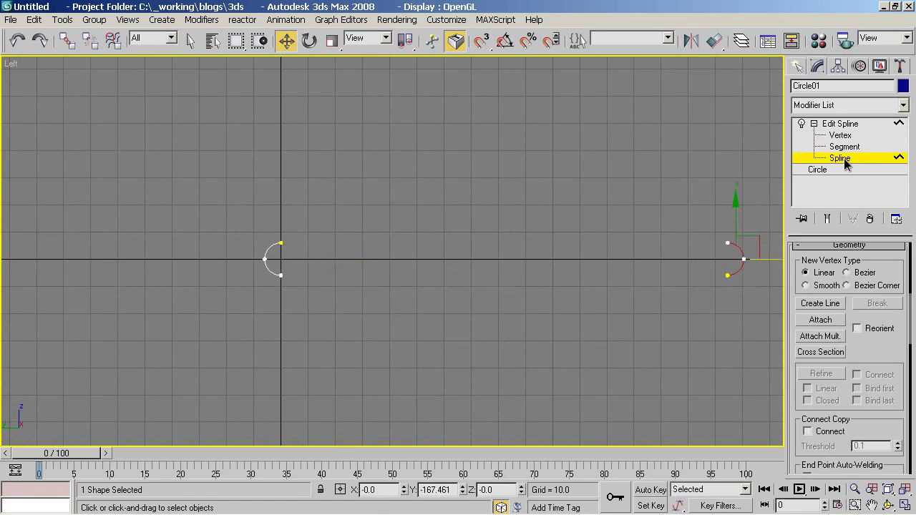
Connect the two halves' top and bottom endpoints with straight segments, closing the loop
{"action": "left_click", "coordinate": [841, 135]}
{"action": "middle_click_drag", "start_coordinate": [761, 192], "coordinate": [642, 198]}
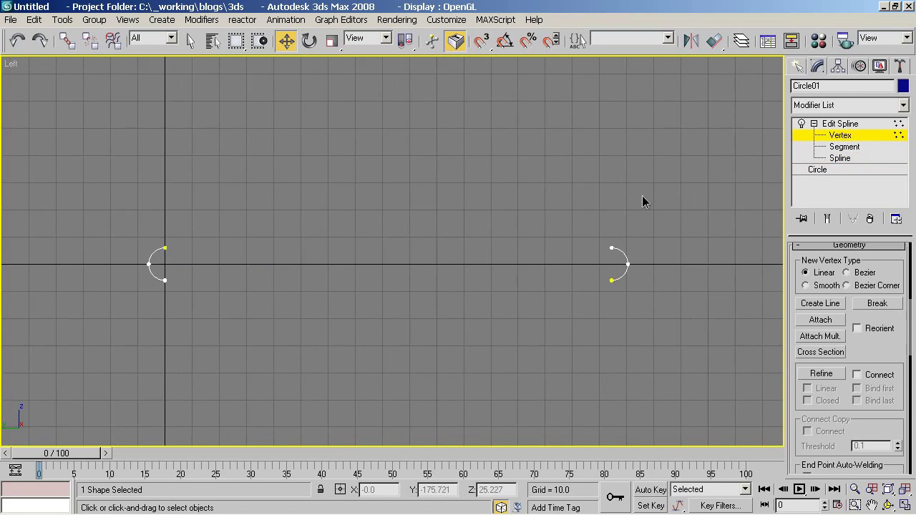
{"action": "left_click_drag", "start_coordinate": [863, 352], "coordinate": [856, 195]}
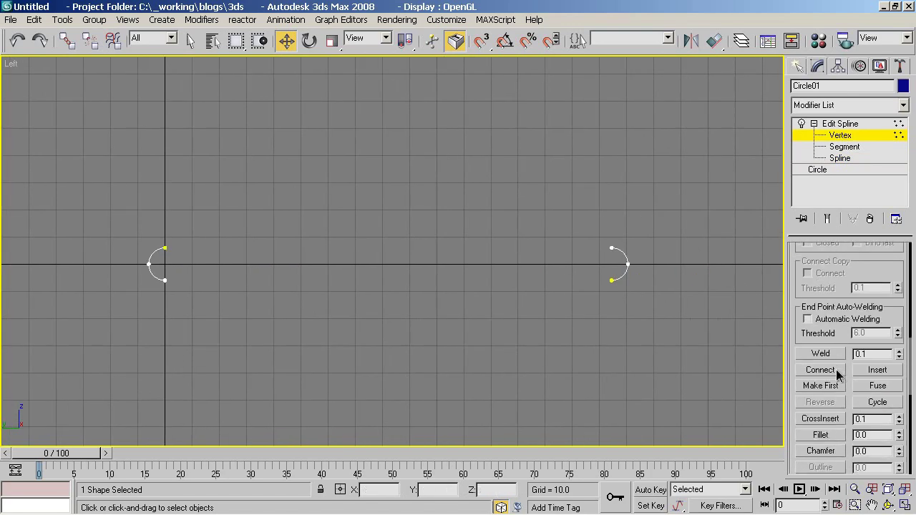
{"action": "left_click", "coordinate": [837, 372]}
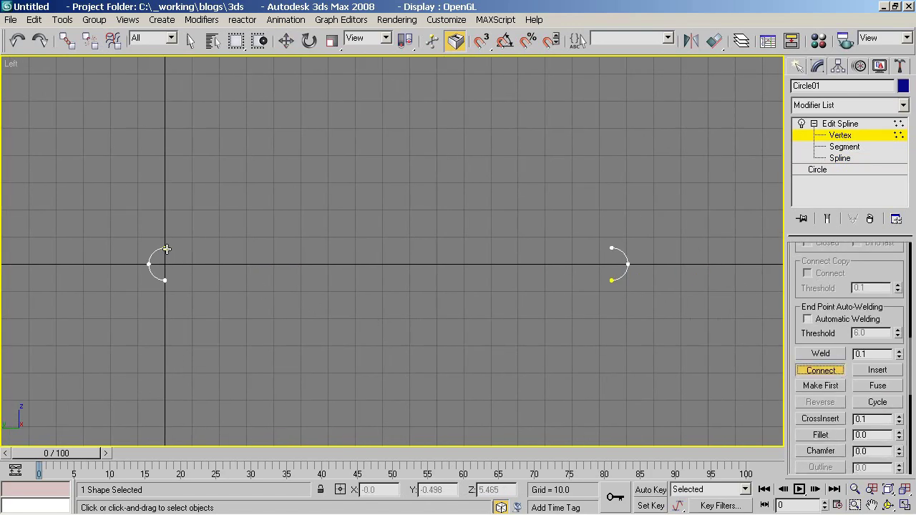
{"action": "left_click_drag", "start_coordinate": [166, 250], "coordinate": [610, 249]}
{"action": "left_click_drag", "start_coordinate": [612, 281], "coordinate": [165, 282]}
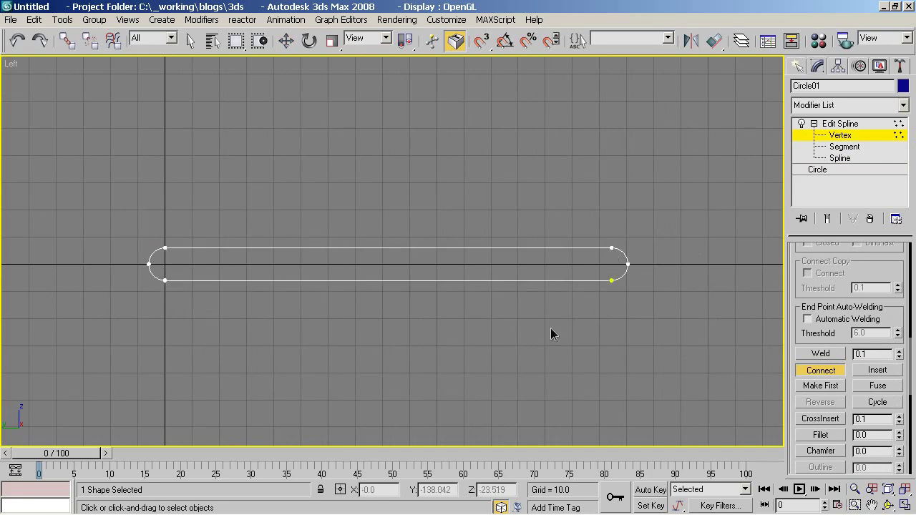
{"action": "left_click", "coordinate": [813, 370]}
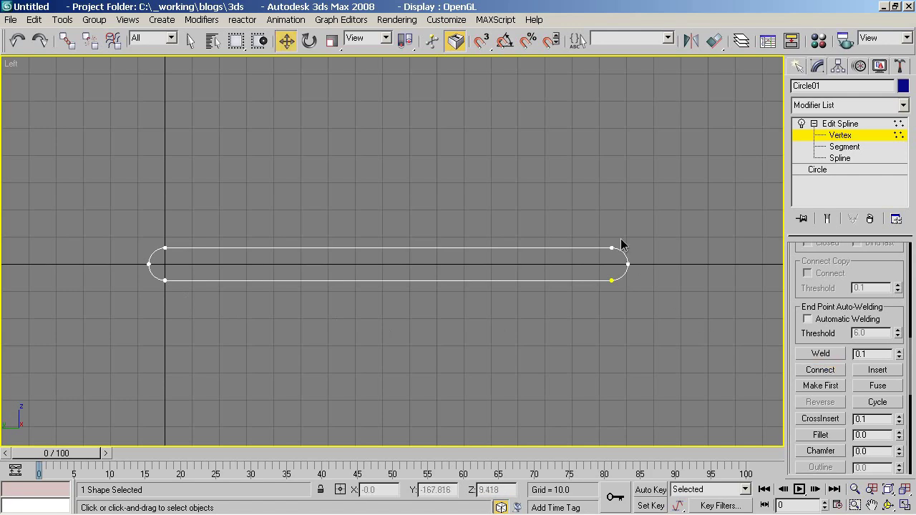
Change the vertex type of the right-end vertices, exit vertex editing, and activate Perspective
{"action": "left_click_drag", "start_coordinate": [620, 240], "coordinate": [163, 290]}
{"action": "right_click", "coordinate": [162, 290]}
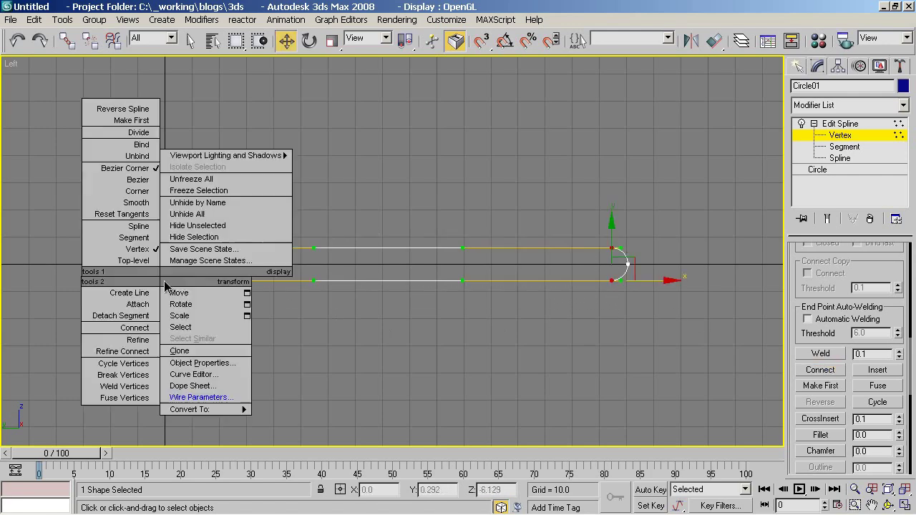
{"action": "left_click", "coordinate": [145, 187]}
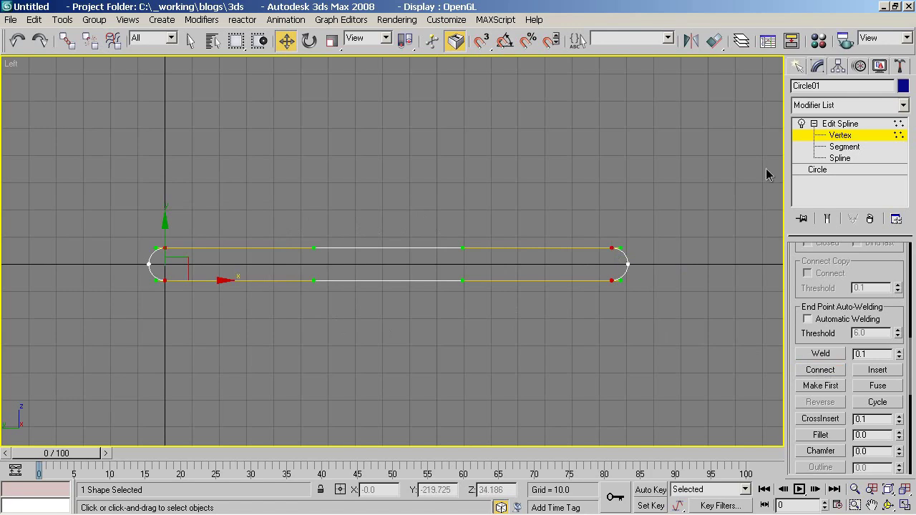
{"action": "left_click", "coordinate": [839, 135]}
{"action": "key", "text": "alt+w"}
{"action": "right_click", "coordinate": [664, 309]}
Add an Extrude modifier with Amount 39.5 in a maximized, grid-free Perspective view
{"action": "key", "text": "alt+w"}
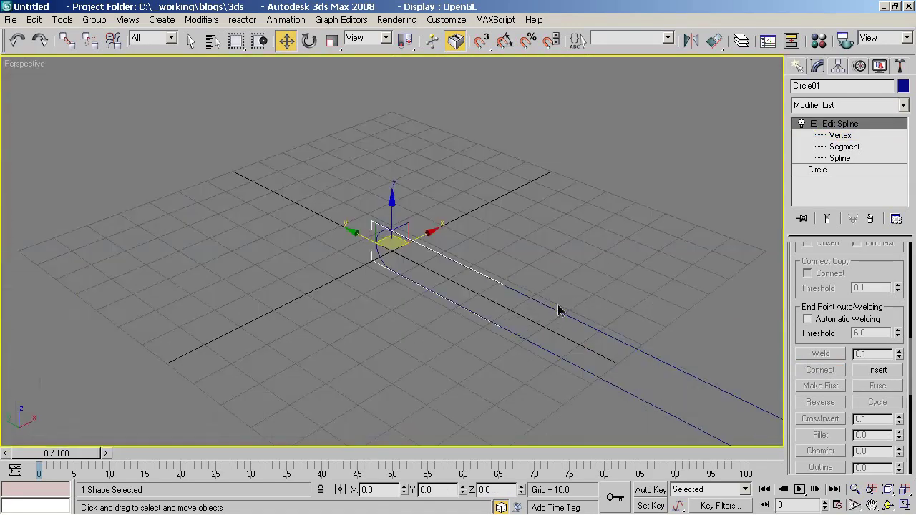
{"action": "mouse_move", "coordinate": [559, 308]}
{"action": "middle_mouse_down"}
{"action": "mouse_move", "coordinate": [522, 272]}
{"action": "mouse_move", "coordinate": [553, 307]}
{"action": "mouse_move", "coordinate": [420, 215]}
{"action": "mouse_move", "coordinate": [517, 301]}
{"action": "mouse_move", "coordinate": [469, 280]}
{"action": "middle_mouse_up"}
{"action": "key", "text": "g"}
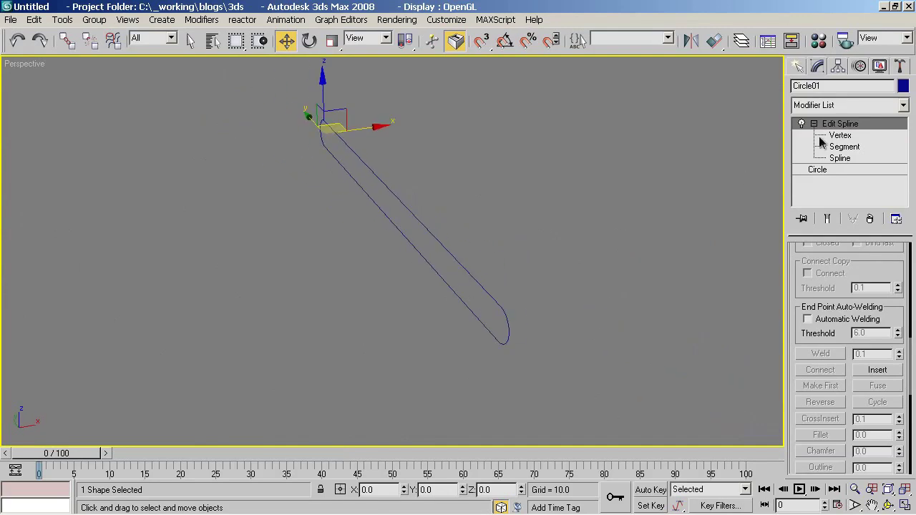
{"action": "left_click", "coordinate": [902, 106]}
{"action": "left_click_drag", "start_coordinate": [905, 141], "coordinate": [905, 212]}
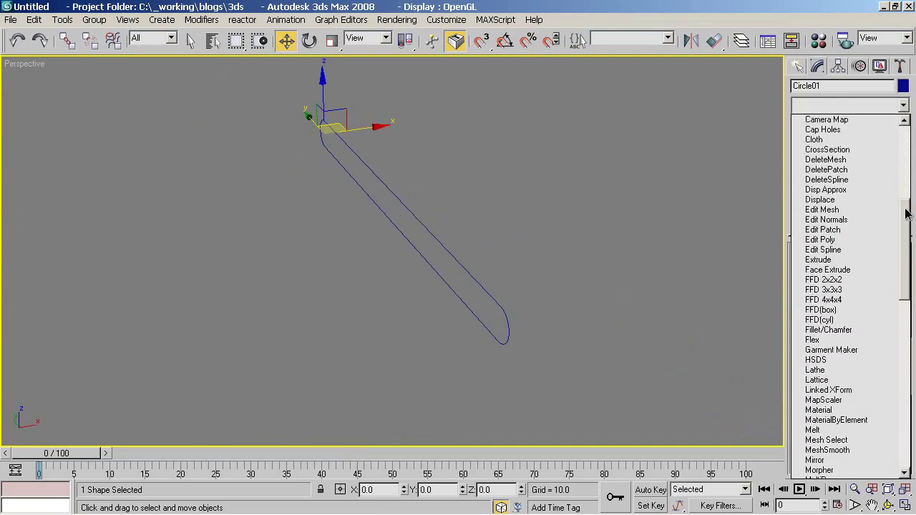
{"action": "left_click", "coordinate": [839, 260]}
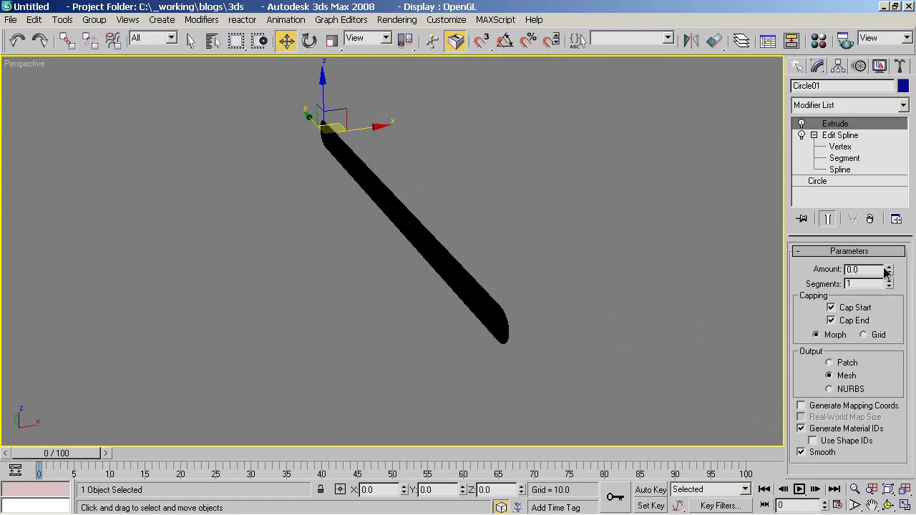
{"action": "left_click_drag", "start_coordinate": [887, 272], "coordinate": [885, 233]}
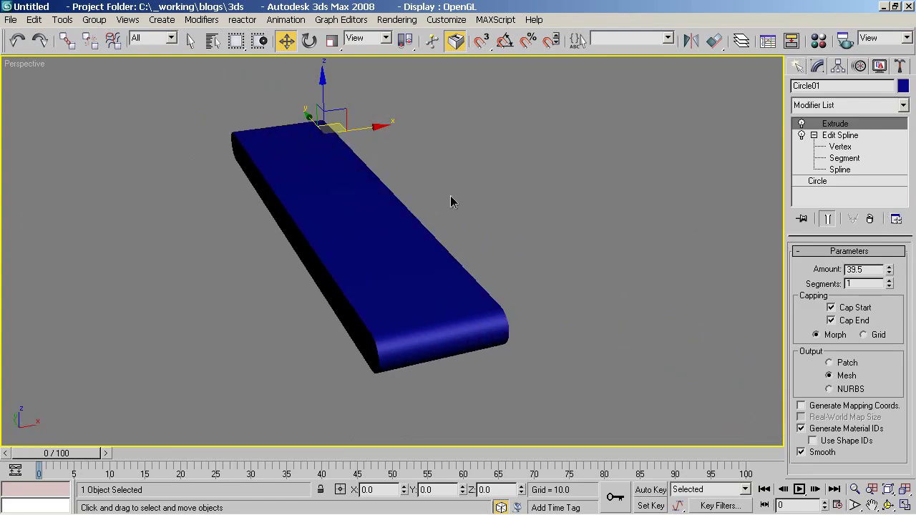
Turn off Cap End and Cap Start so both belt edges are open
{"action": "middle_click_drag", "start_coordinate": [451, 202], "coordinate": [464, 219], "text": "alt"}
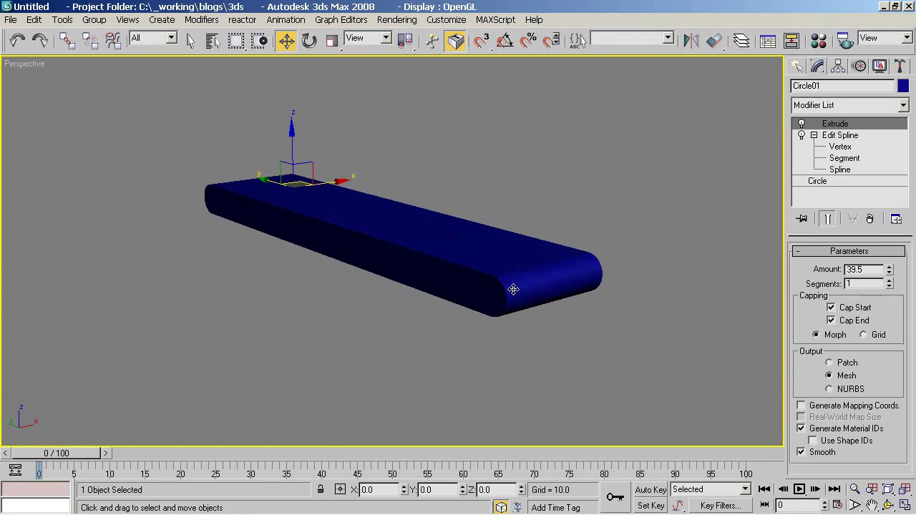
{"action": "left_click", "coordinate": [834, 322]}
{"action": "middle_click_drag", "start_coordinate": [511, 280], "coordinate": [447, 286], "text": "alt"}
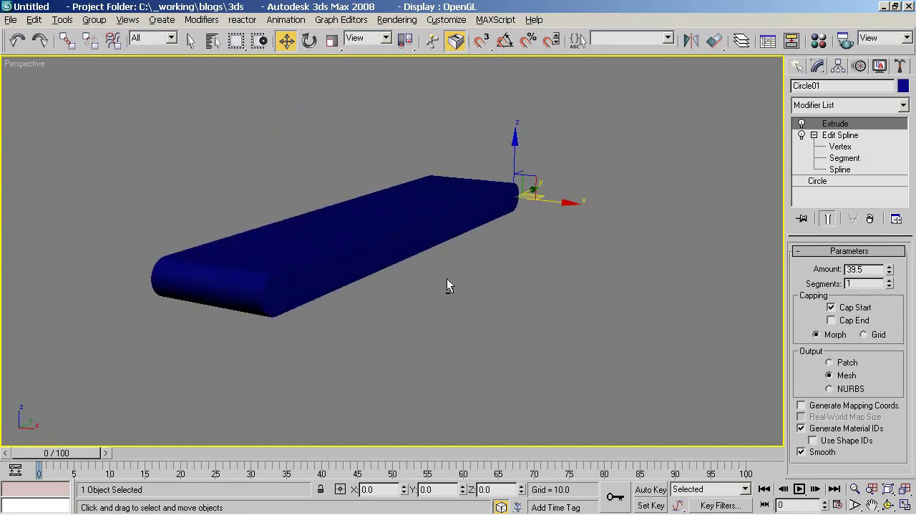
{"action": "left_click", "coordinate": [832, 308]}
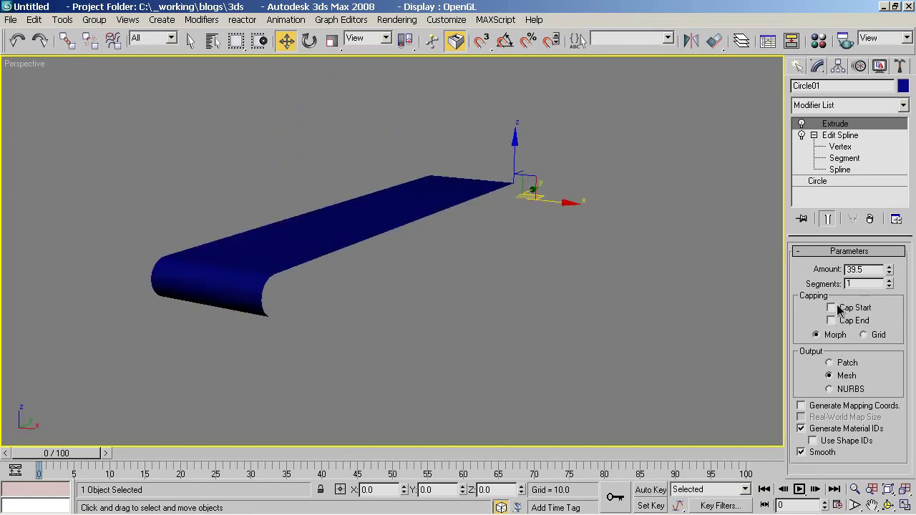
{"action": "middle_click_drag", "start_coordinate": [435, 275], "coordinate": [529, 274], "text": "alt"}
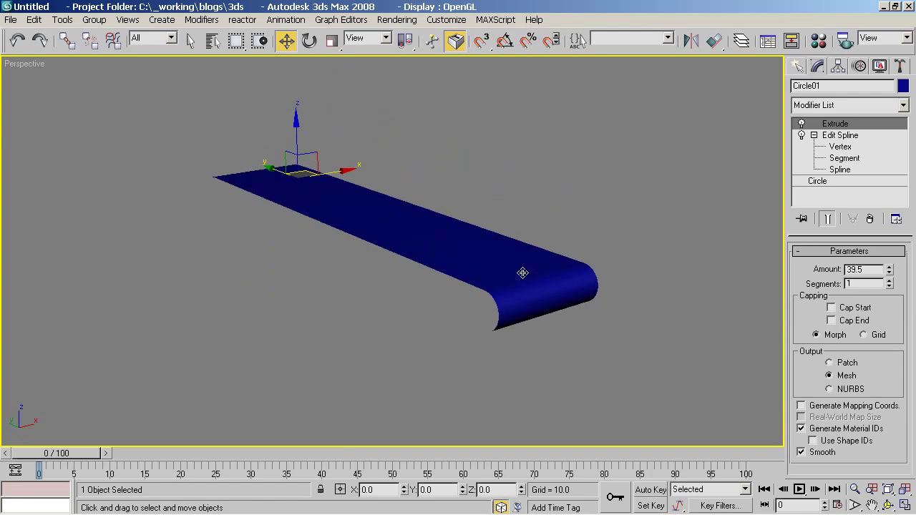
{"action": "middle_click_drag", "start_coordinate": [522, 273], "coordinate": [492, 266], "text": "alt"}
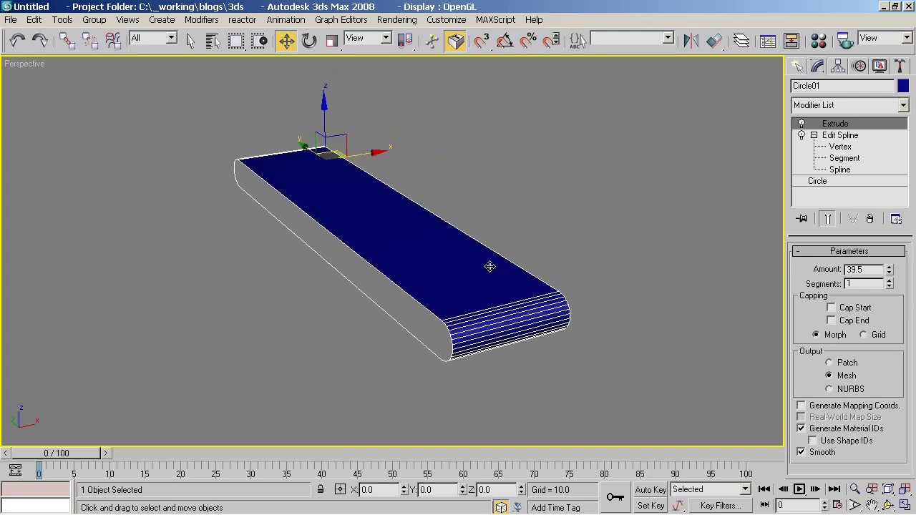
Rename the Material Editor's sample material to map_conveyor
{"action": "key", "text": "m"}
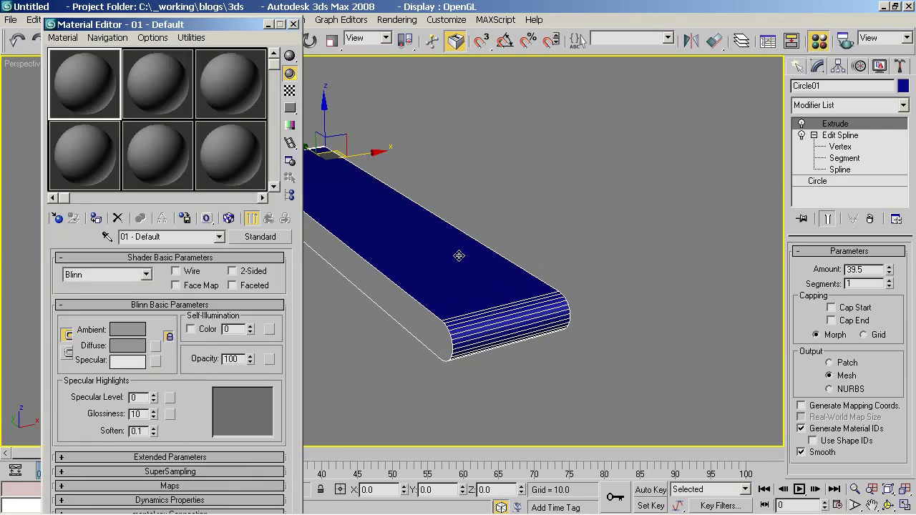
{"action": "left_click_drag", "start_coordinate": [169, 237], "coordinate": [118, 237]}
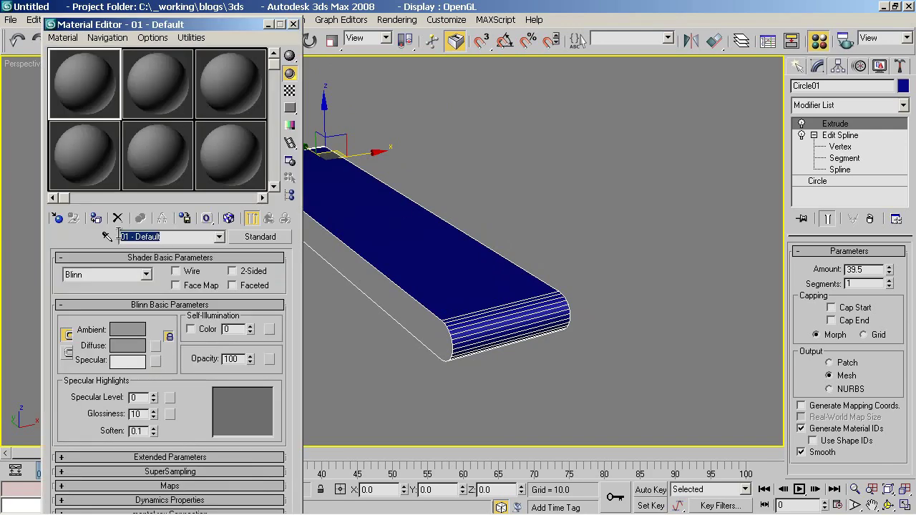
{"action": "type", "text": "conveyor"}
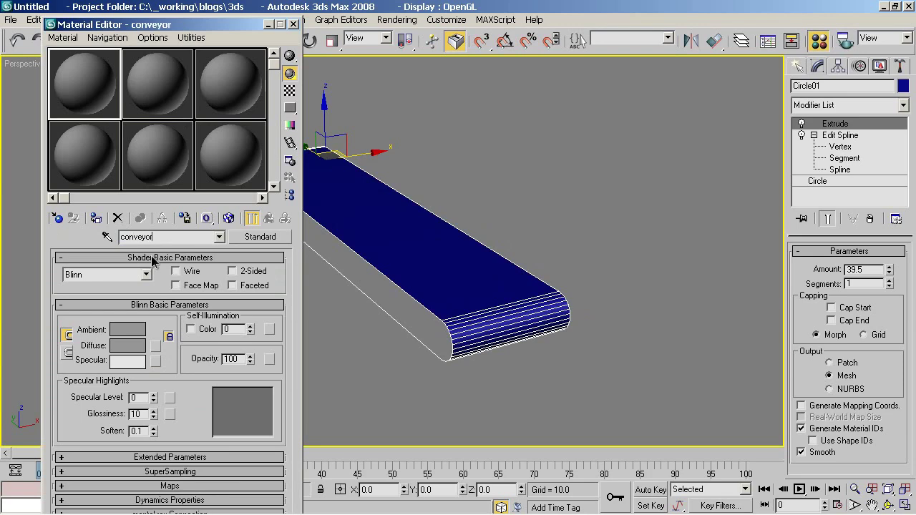
{"action": "key", "text": "Home"}
{"action": "type", "text": "ma"}
{"action": "type", "text": "p_"}
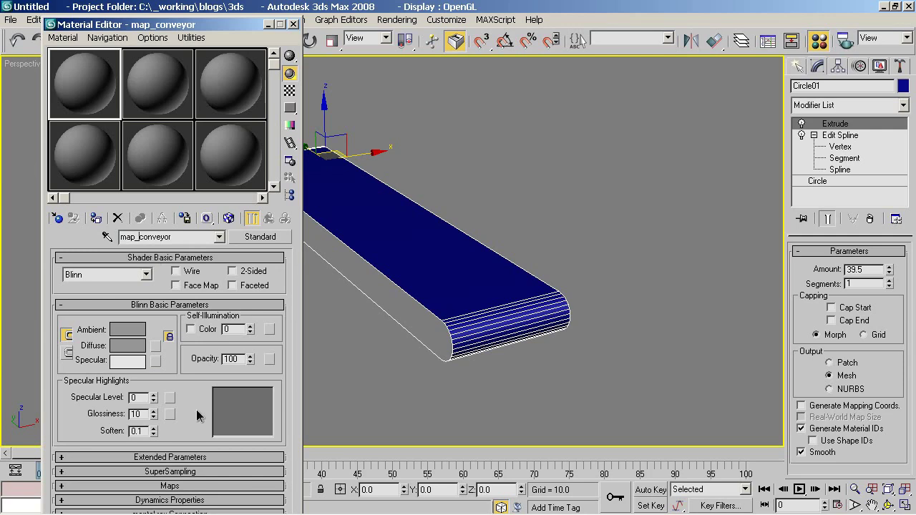
Assign a Bitmap diffuse map using m_convBelt01.png
{"action": "left_click", "coordinate": [179, 487]}
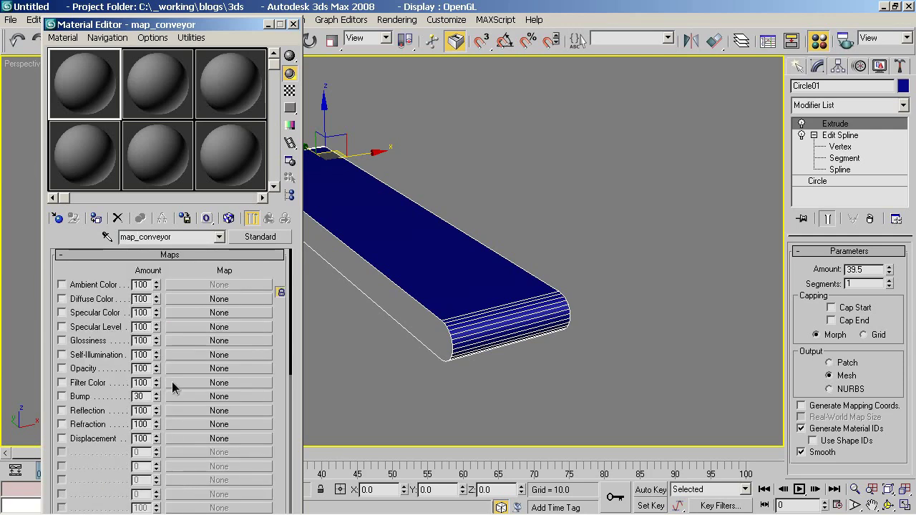
{"action": "left_click", "coordinate": [178, 298]}
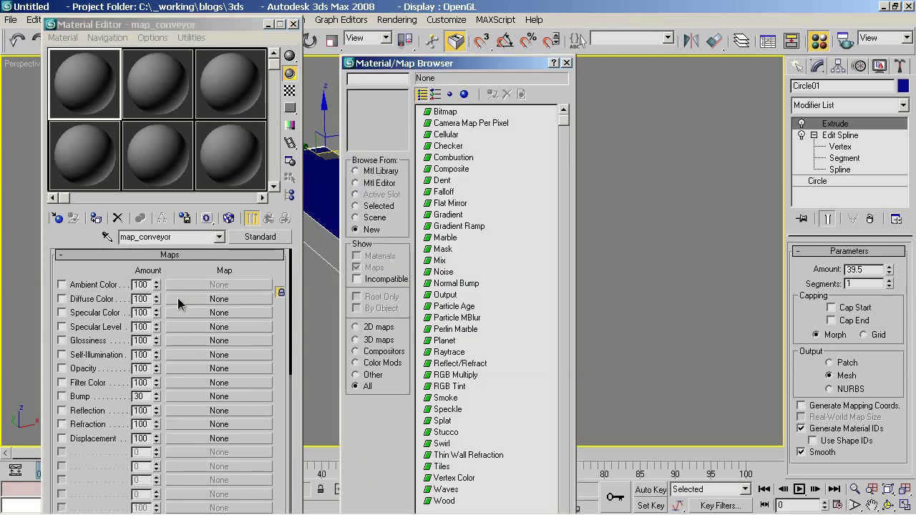
{"action": "double_click", "coordinate": [445, 113]}
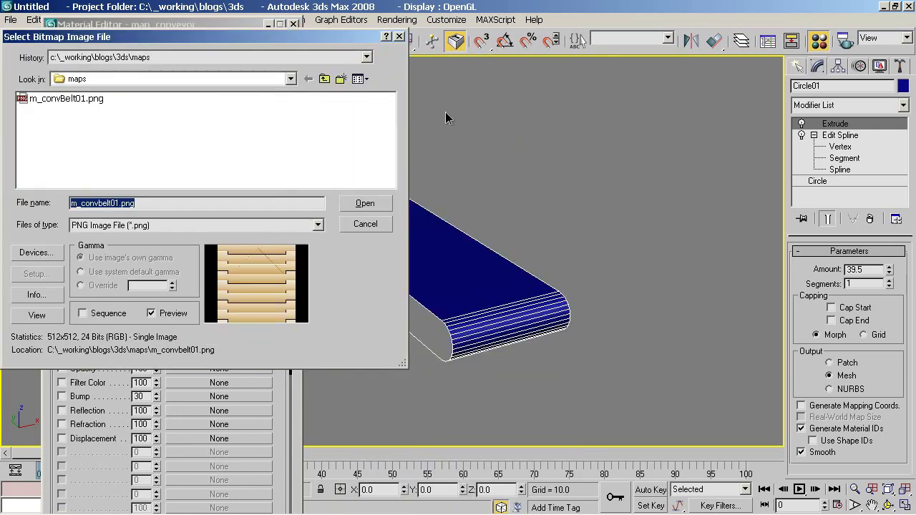
{"action": "left_click", "coordinate": [80, 105]}
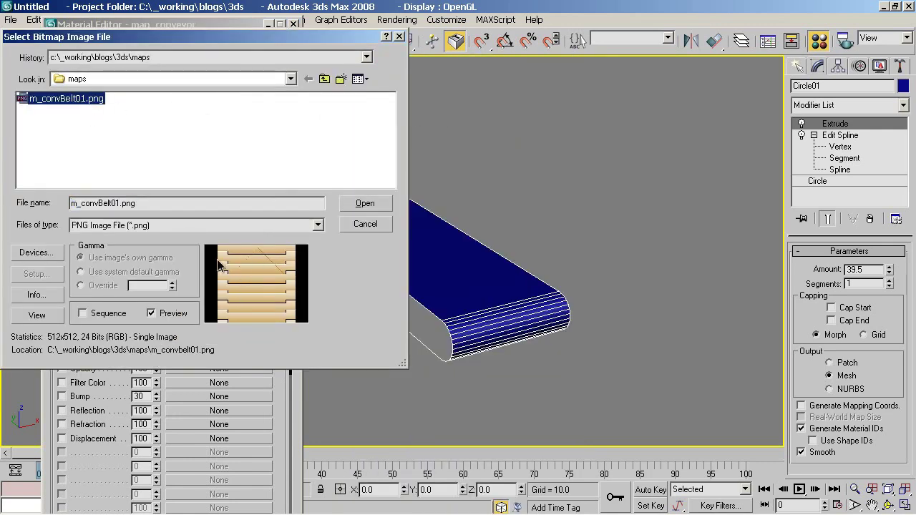
Load the belt image, apply map_conveyor to the belt, and show the map in the viewport
{"action": "left_click", "coordinate": [361, 205]}
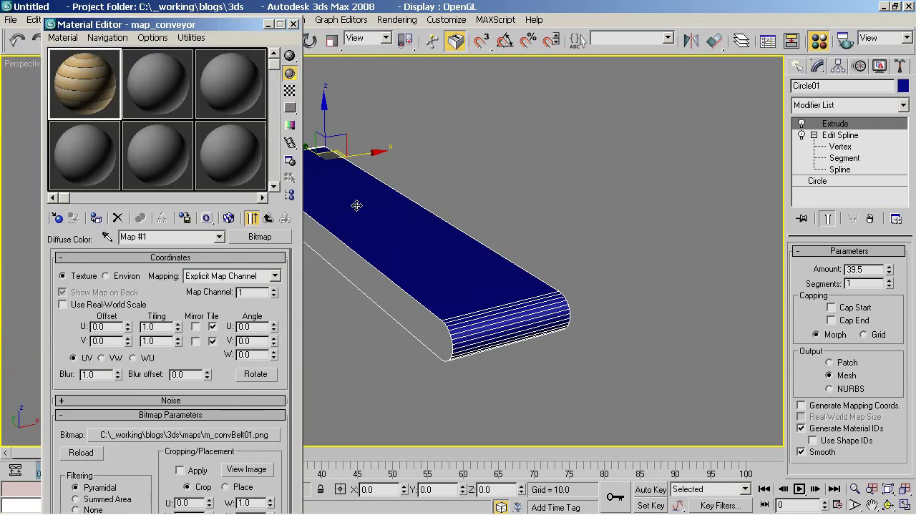
{"action": "left_click_drag", "start_coordinate": [109, 91], "coordinate": [370, 214]}
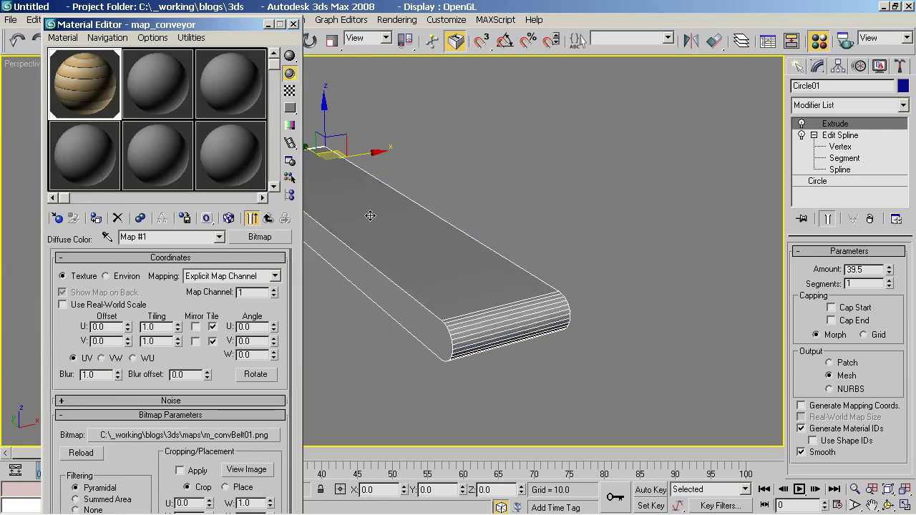
{"action": "mouse_move", "coordinate": [370, 215]}
{"action": "middle_mouse_down"}
{"action": "mouse_move", "coordinate": [527, 256]}
{"action": "mouse_move", "coordinate": [479, 262]}
{"action": "middle_mouse_up"}
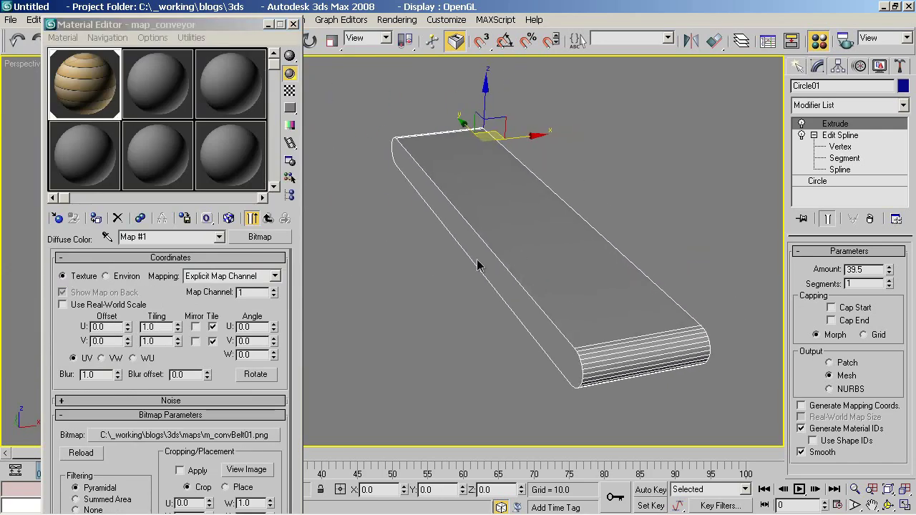
{"action": "left_click", "coordinate": [229, 219]}
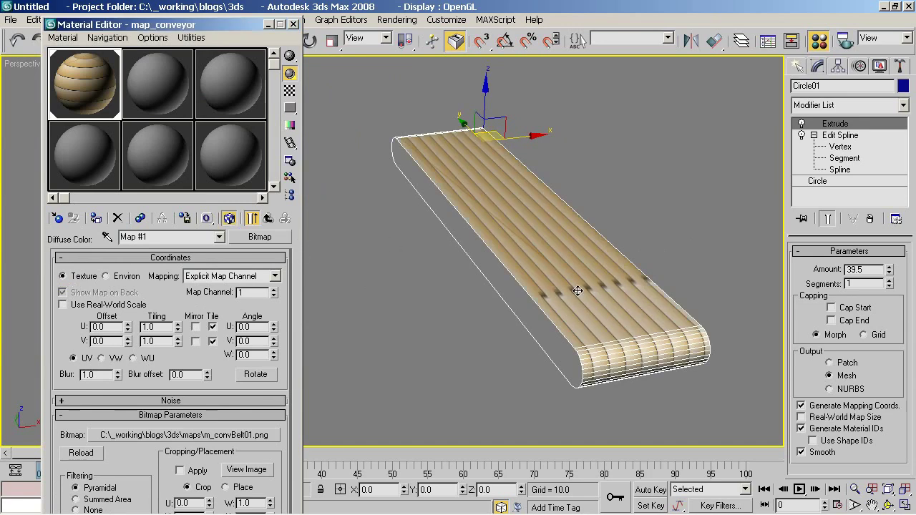
Set the texture's W Angle to 90 and V Tiling to 4.0
{"action": "left_click_drag", "start_coordinate": [259, 355], "coordinate": [238, 356]}
{"action": "type", "text": "90"}
{"action": "key", "text": "Return"}
{"action": "middle_click_drag", "start_coordinate": [442, 297], "coordinate": [399, 298], "text": "alt"}
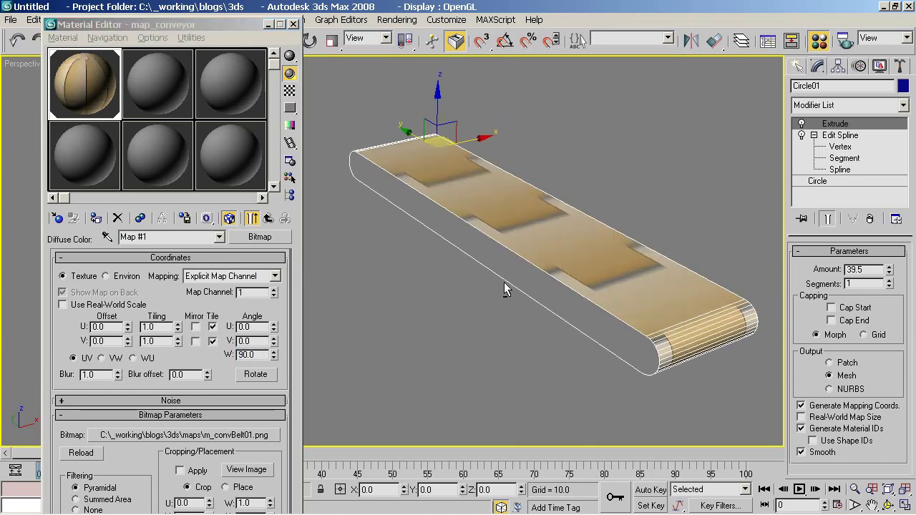
{"action": "left_click_drag", "start_coordinate": [178, 344], "coordinate": [174, 312]}
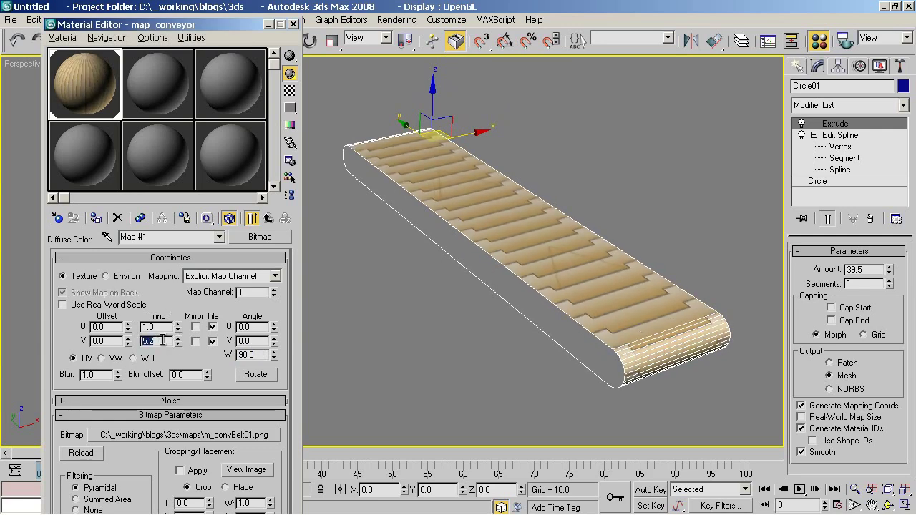
{"action": "type", "text": "4"}
{"action": "key", "text": "Return"}
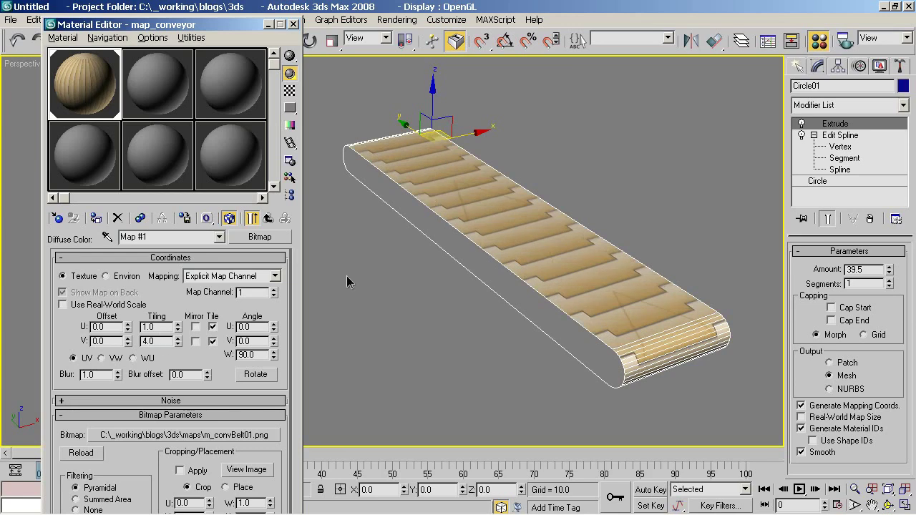
Test the U and V offsets, then reset both to 0
{"action": "left_click_drag", "start_coordinate": [128, 329], "coordinate": [121, 321]}
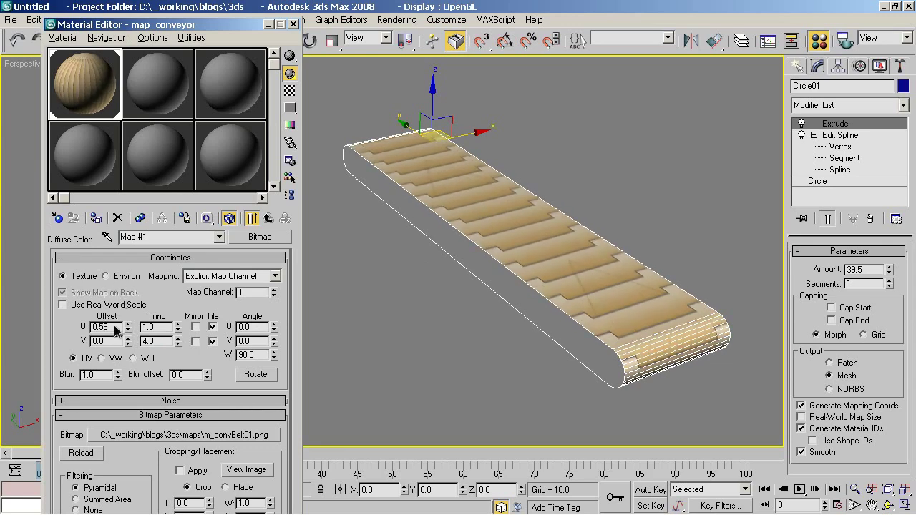
{"action": "right_click", "coordinate": [123, 338]}
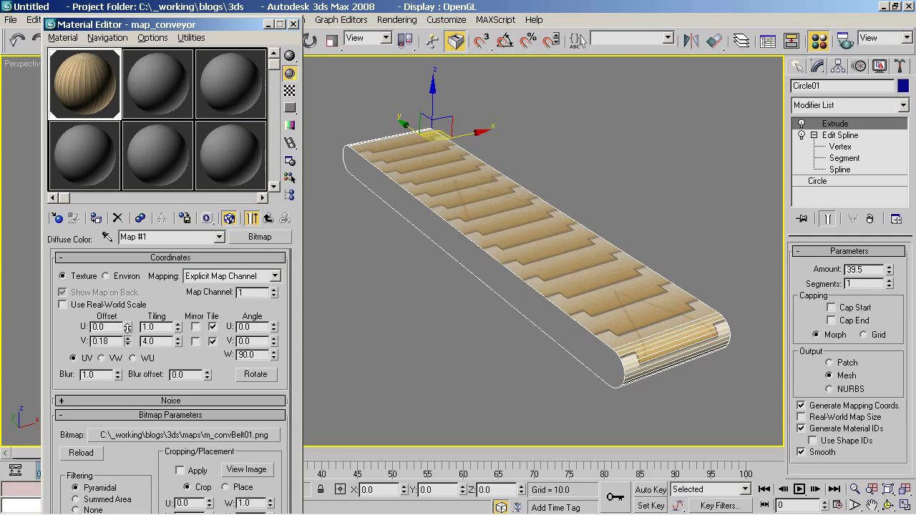
{"action": "left_click_drag", "start_coordinate": [127, 342], "coordinate": [127, 335]}
{"action": "key", "text": "ctrl+z"}
Close the Material Editor and open a Measure floater showing Circle01's 39.5 × 176.461 × 12.0 size
{"action": "left_click", "coordinate": [293, 24]}
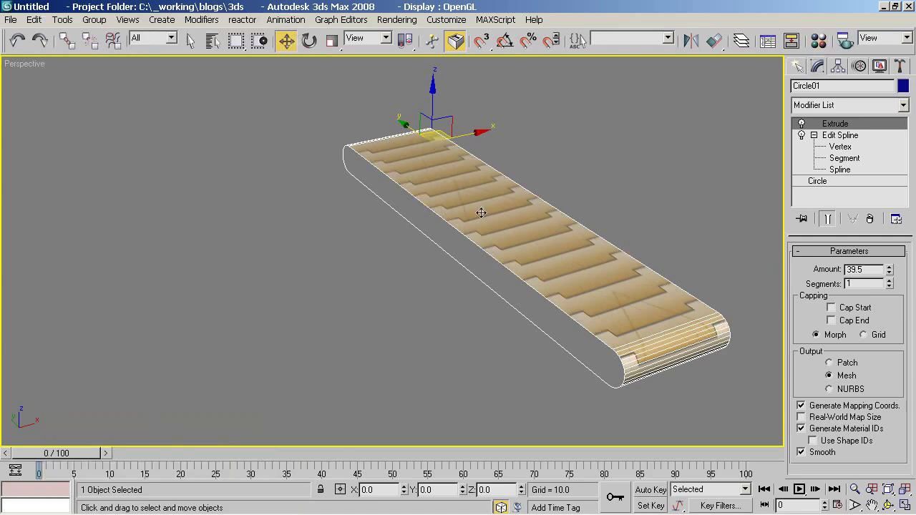
{"action": "mouse_move", "coordinate": [482, 213]}
{"action": "middle_mouse_down"}
{"action": "mouse_move", "coordinate": [418, 215]}
{"action": "mouse_move", "coordinate": [440, 237]}
{"action": "mouse_move", "coordinate": [418, 237]}
{"action": "middle_mouse_up"}
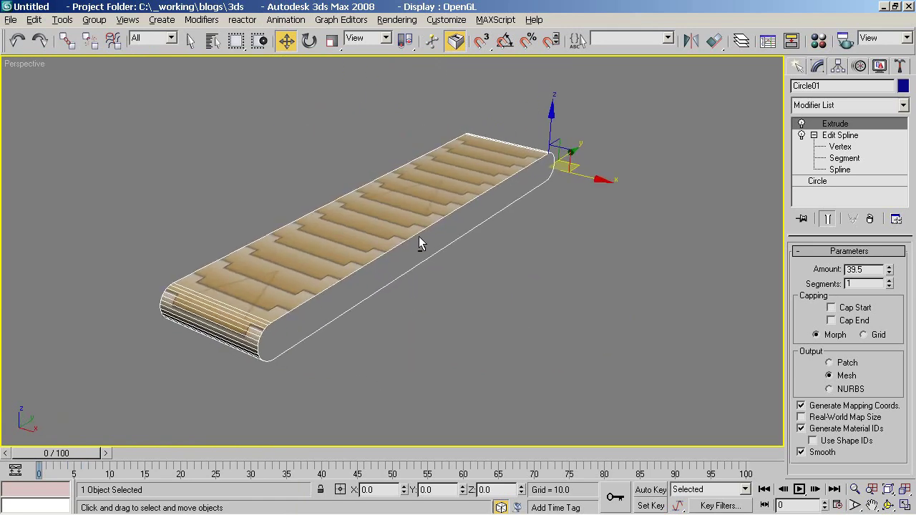
{"action": "left_click", "coordinate": [901, 66]}
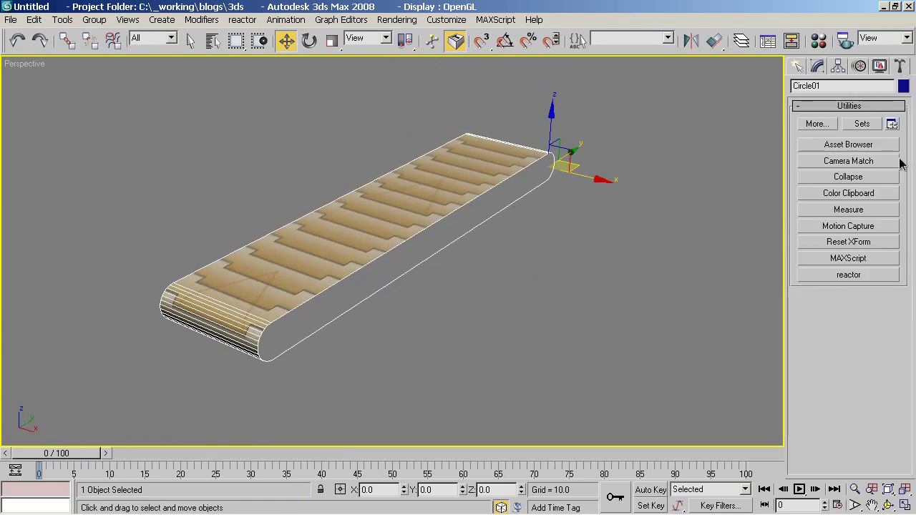
{"action": "left_click", "coordinate": [880, 211]}
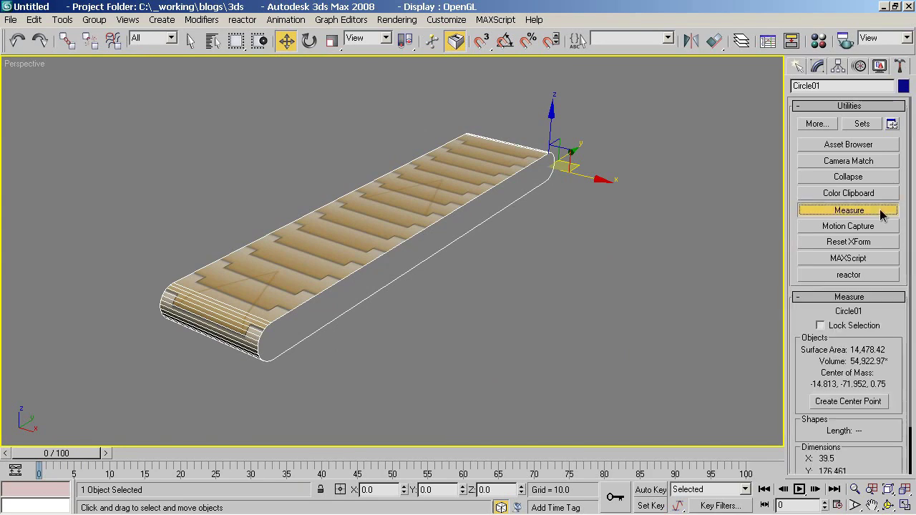
{"action": "left_click_drag", "start_coordinate": [889, 320], "coordinate": [890, 202]}
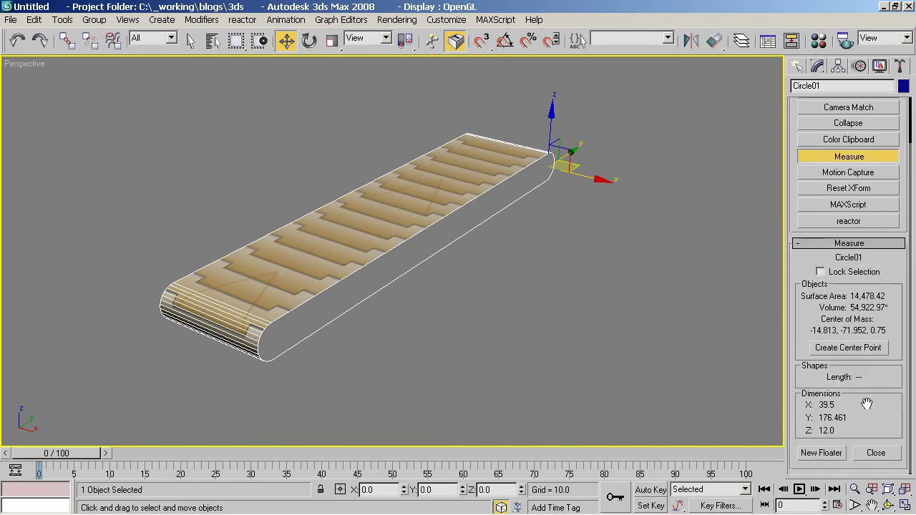
{"action": "left_click", "coordinate": [835, 452]}
{"action": "left_click_drag", "start_coordinate": [452, 174], "coordinate": [693, 92]}
{"action": "left_click", "coordinate": [817, 66]}
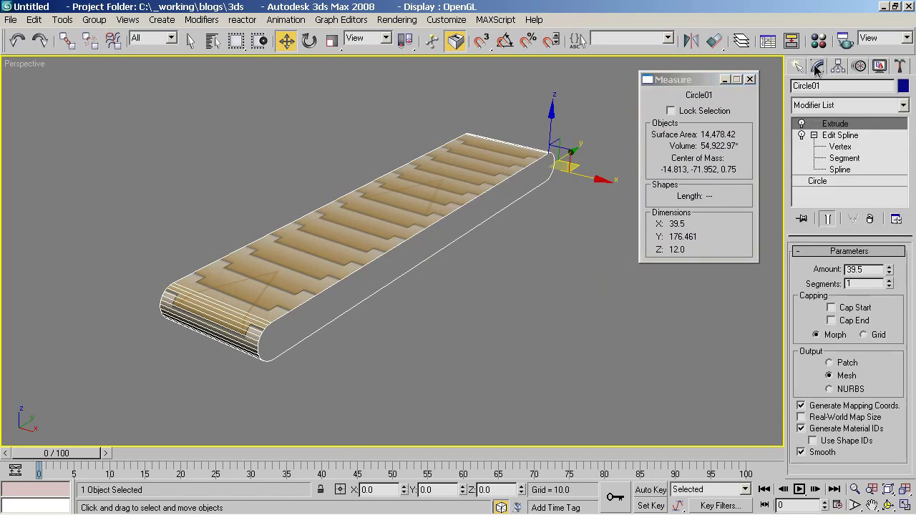
Select the outline spline at Edit Spline level to read its 366.621 length, then reselect Extrude
{"action": "left_click", "coordinate": [842, 135]}
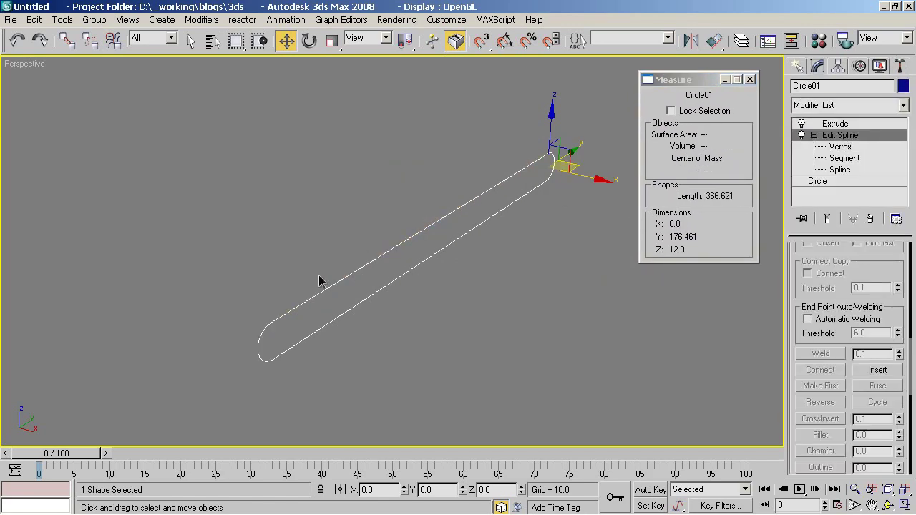
{"action": "left_click", "coordinate": [828, 219]}
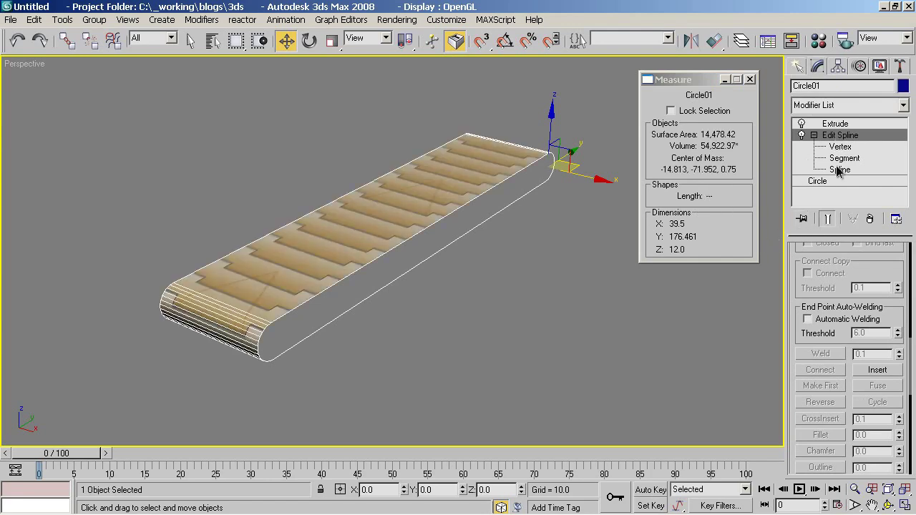
{"action": "left_click", "coordinate": [838, 169]}
{"action": "left_click", "coordinate": [553, 172]}
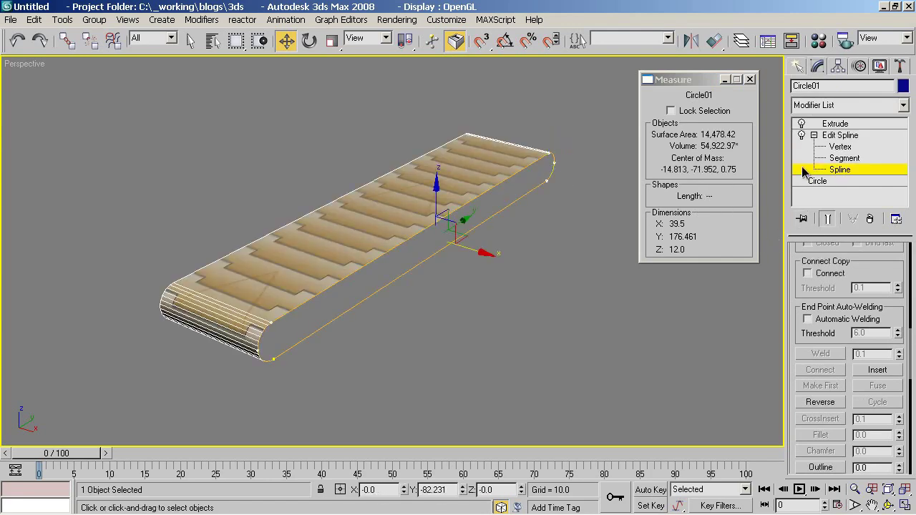
{"action": "left_click", "coordinate": [827, 220]}
{"action": "left_click", "coordinate": [836, 135]}
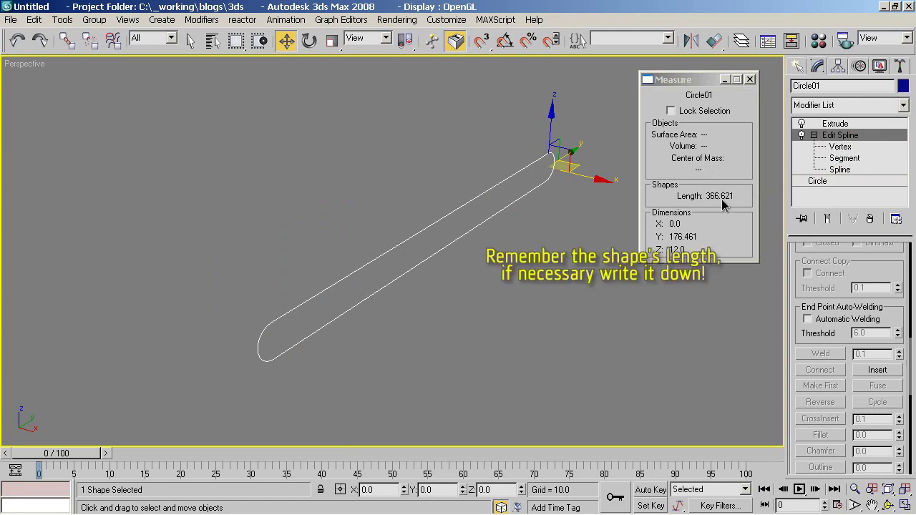
{"action": "left_click", "coordinate": [835, 124]}
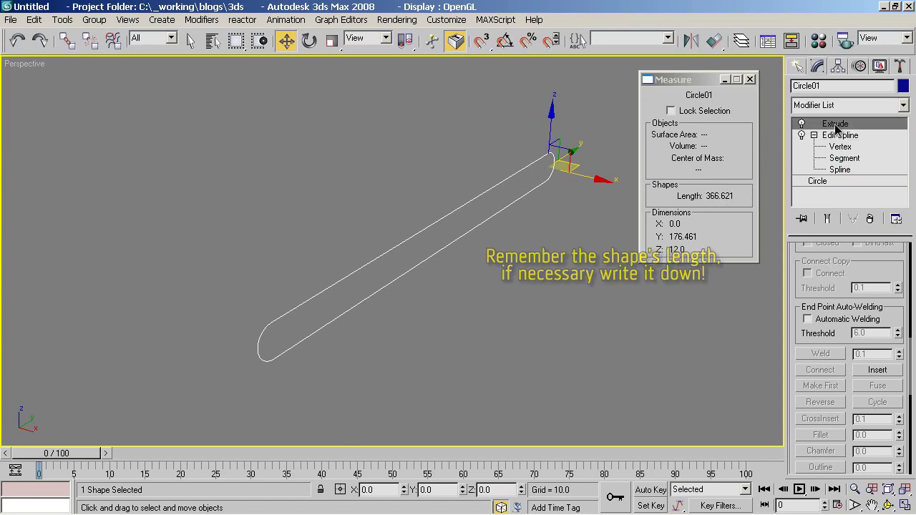
{"action": "middle_click_drag", "start_coordinate": [389, 229], "coordinate": [429, 233], "text": "alt"}
Maximize the Top view and recheck the belt outline's 366.621 length
{"action": "key", "text": "alt+w"}
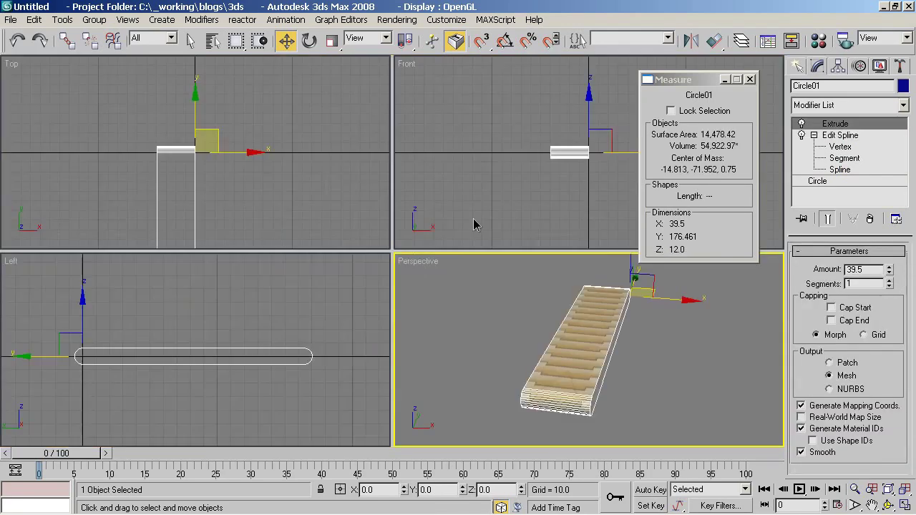
{"action": "right_click", "coordinate": [289, 188]}
{"action": "key", "text": "alt+w"}
{"action": "middle_click_drag", "start_coordinate": [497, 227], "coordinate": [430, 242]}
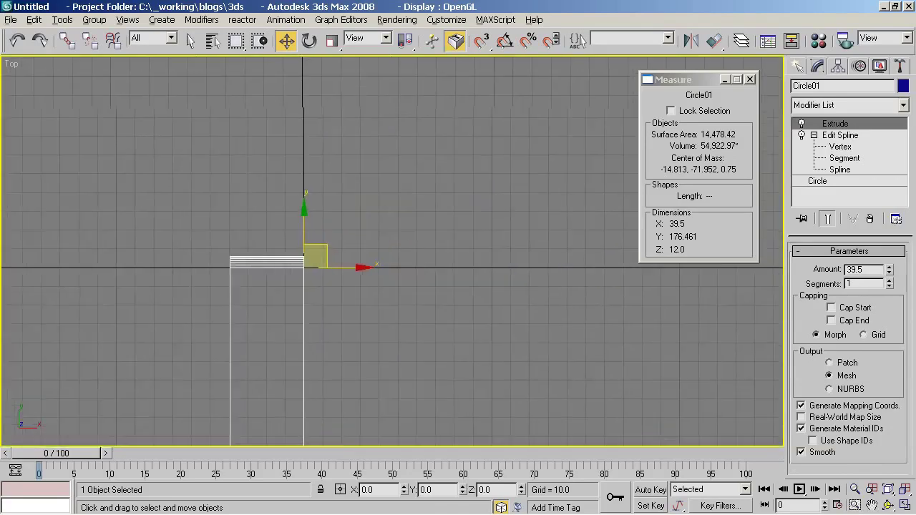
{"action": "scroll", "coordinate": [430, 242], "scroll_direction": "down", "scroll_amount": 4}
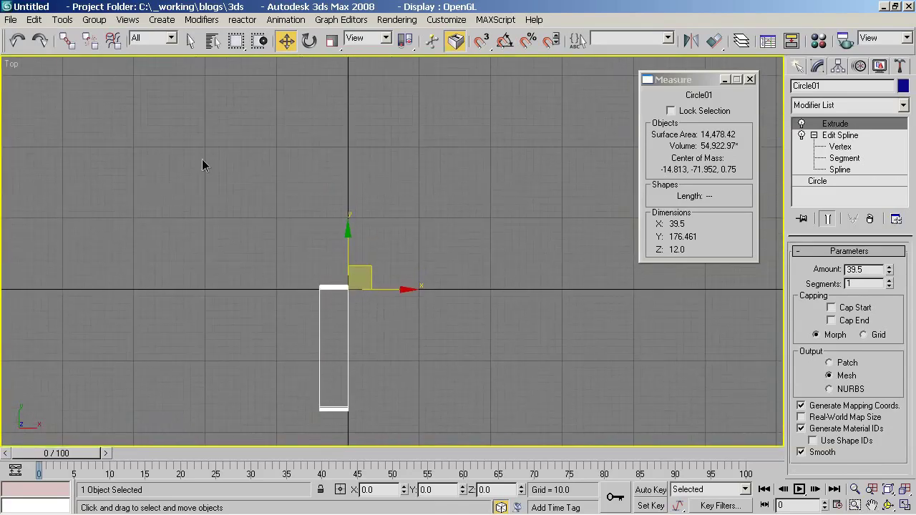
{"action": "left_click", "coordinate": [792, 70]}
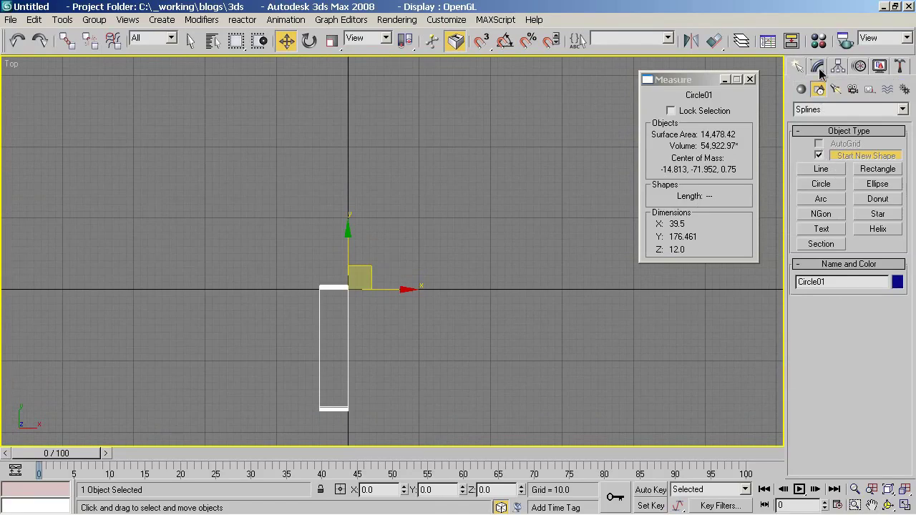
{"action": "left_click", "coordinate": [818, 67]}
{"action": "left_click", "coordinate": [850, 136]}
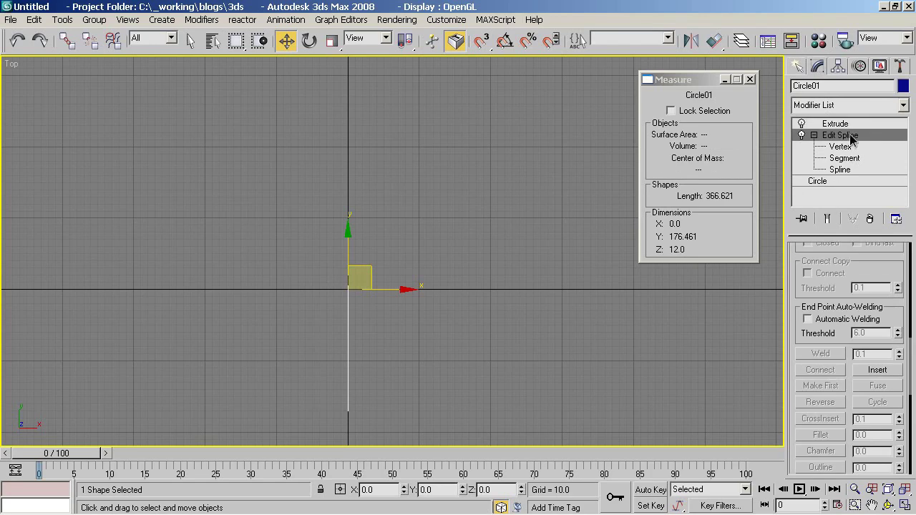
{"action": "left_click", "coordinate": [845, 124]}
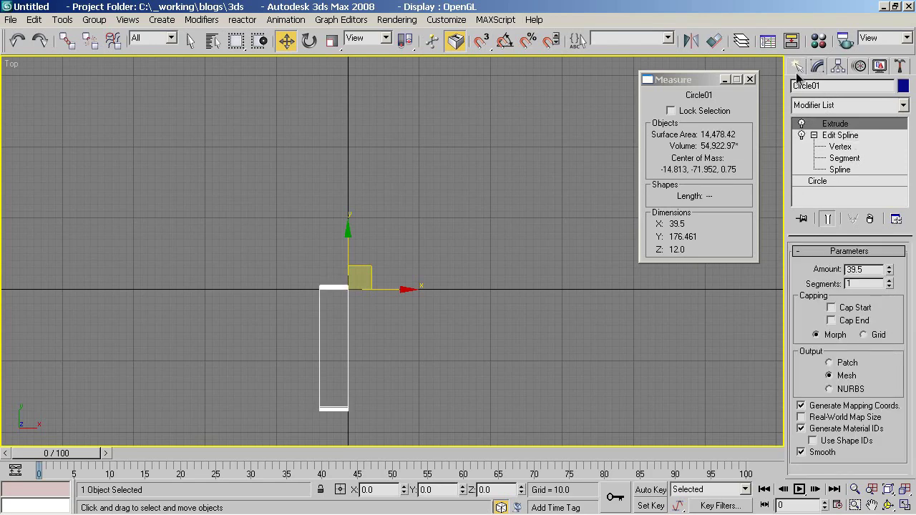
Create Line01 from (0,0,0) to (0,366.621,0) with Keyboard Entry
{"action": "left_click", "coordinate": [818, 67]}
{"action": "left_click", "coordinate": [836, 169]}
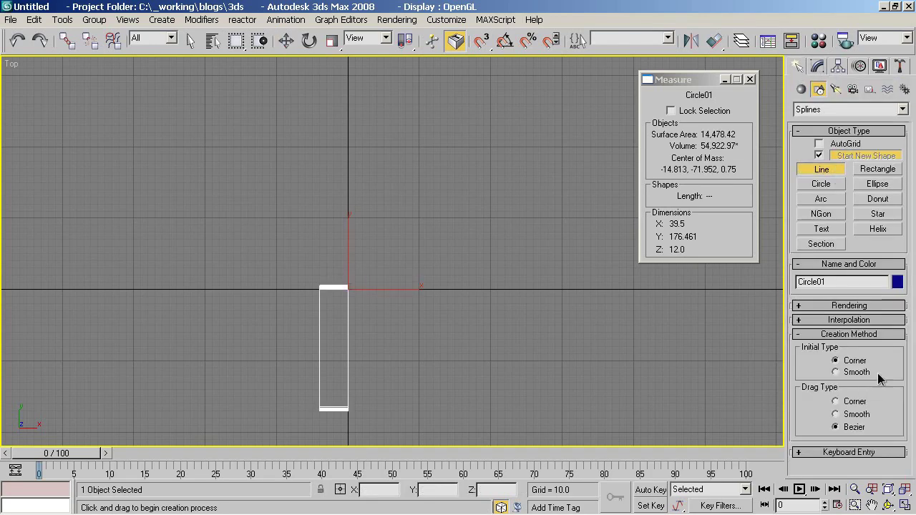
{"action": "left_click", "coordinate": [883, 452]}
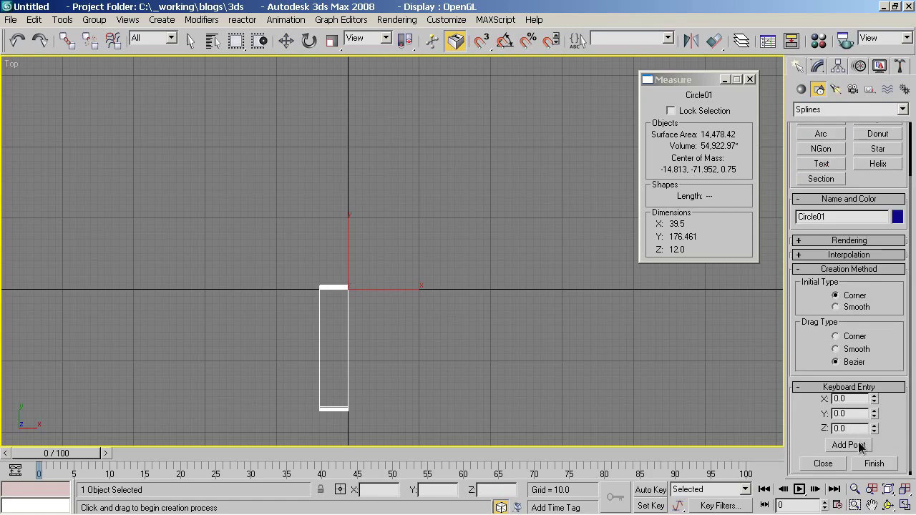
{"action": "left_click", "coordinate": [861, 446]}
{"action": "type", "text": "366.621"}
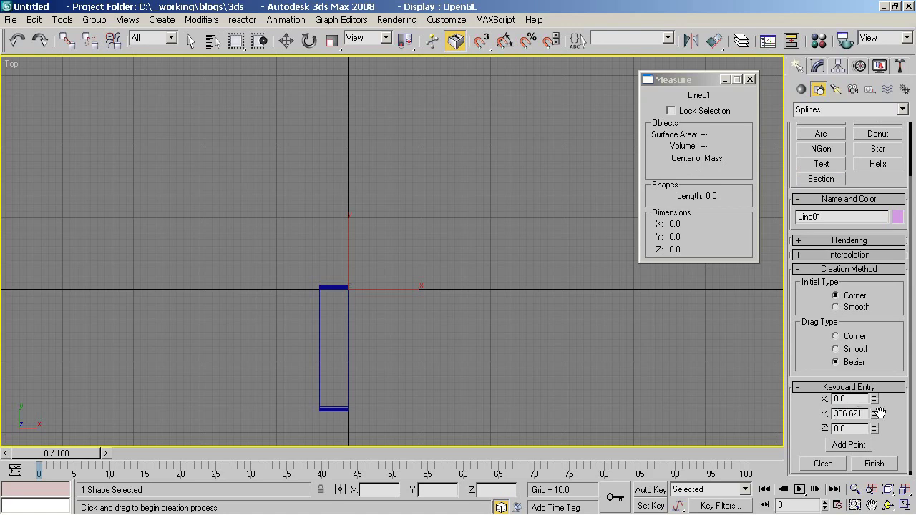
{"action": "left_click", "coordinate": [861, 445]}
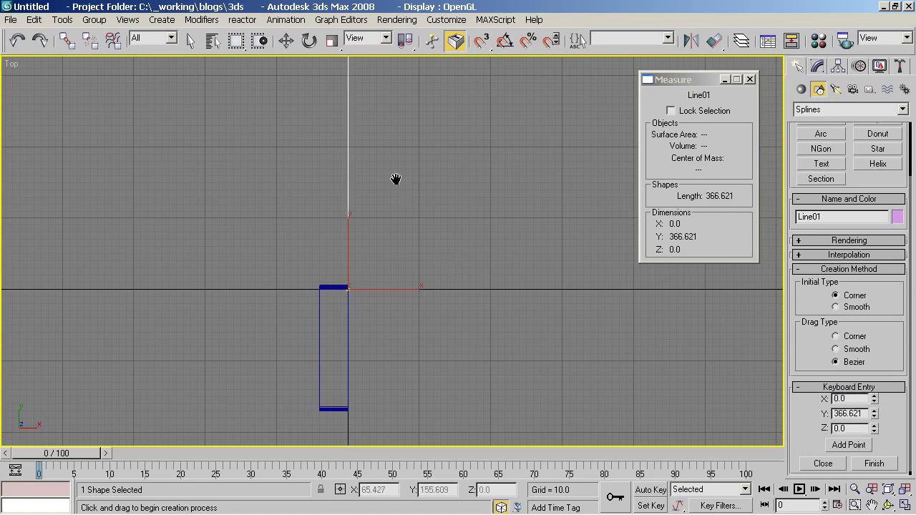
Move the guide line to sit just right of the belt
{"action": "mouse_move", "coordinate": [393, 178]}
{"action": "middle_mouse_down"}
{"action": "mouse_move", "coordinate": [443, 296]}
{"action": "mouse_move", "coordinate": [432, 293]}
{"action": "middle_mouse_up"}
{"action": "scroll", "coordinate": [409, 147], "scroll_direction": "down", "scroll_amount": 2}
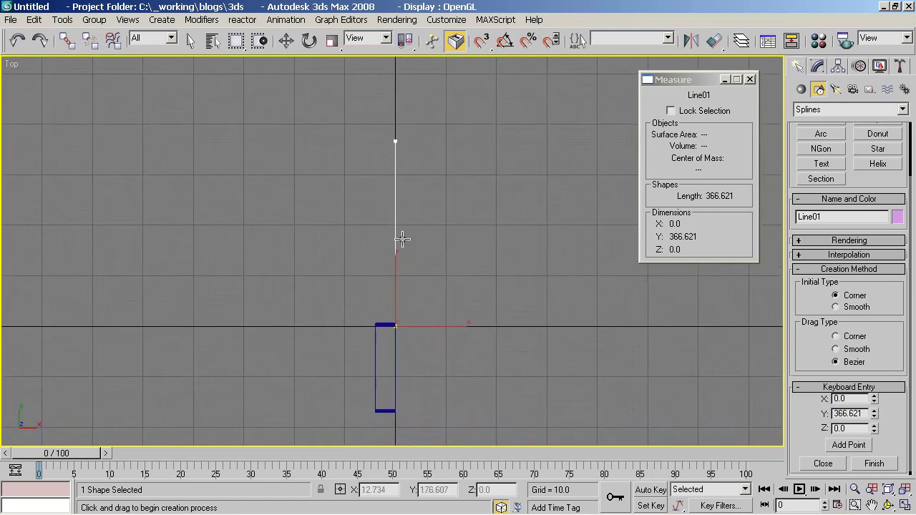
{"action": "key", "text": "w"}
{"action": "left_click_drag", "start_coordinate": [407, 222], "coordinate": [458, 287]}
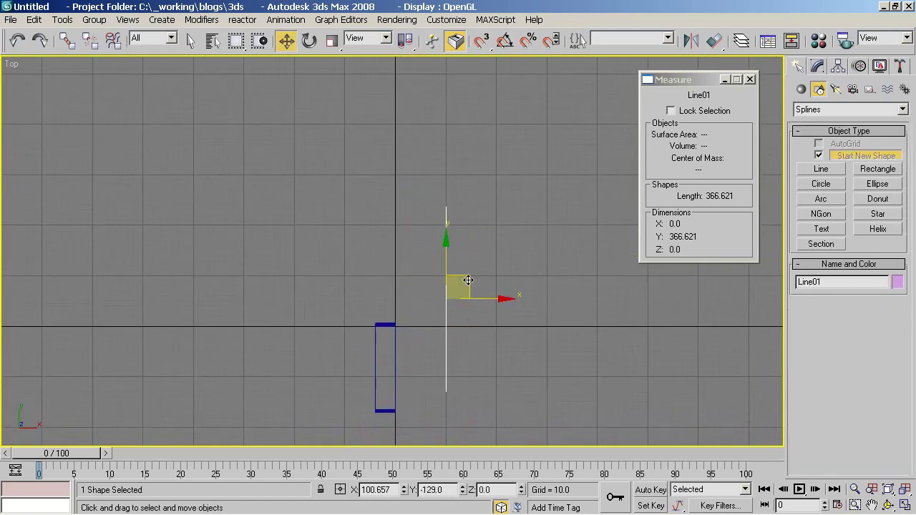
{"action": "middle_click_drag", "start_coordinate": [443, 361], "coordinate": [444, 313]}
{"action": "scroll", "coordinate": [445, 315], "scroll_direction": "up", "scroll_amount": 2}
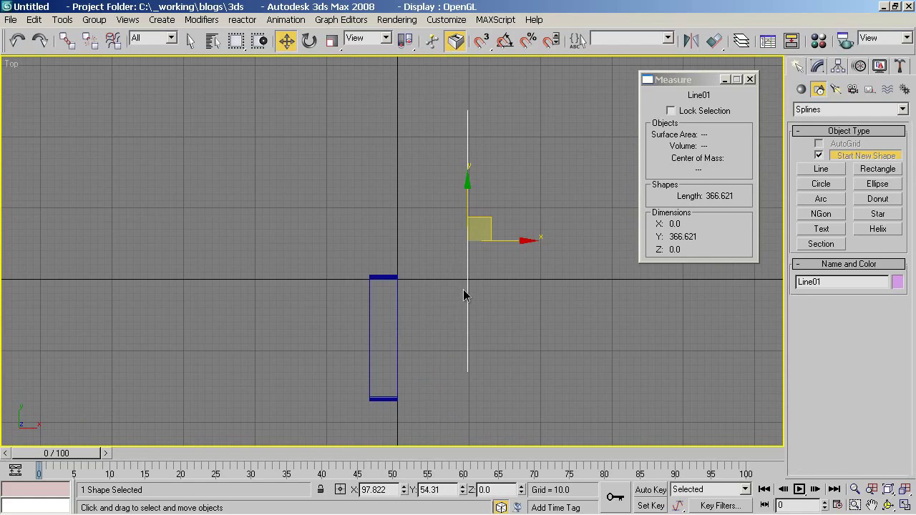
Centre the belt's pivot on the object with Affect Pivot Only, then return to moving
{"action": "left_click", "coordinate": [389, 277]}
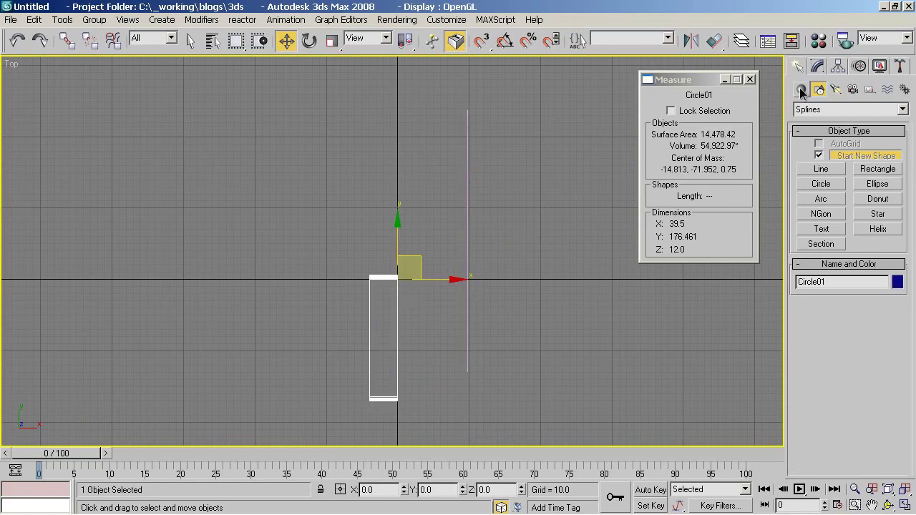
{"action": "left_click", "coordinate": [838, 66]}
{"action": "left_click", "coordinate": [849, 159]}
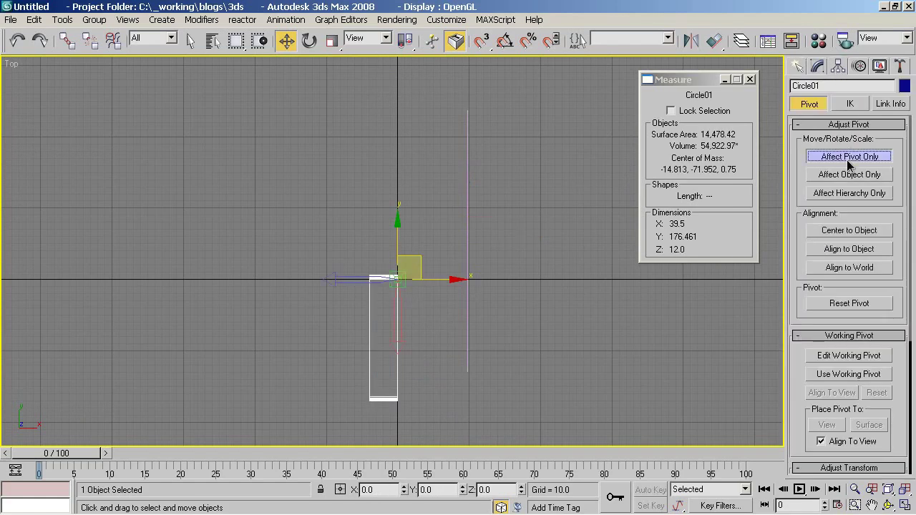
{"action": "left_click", "coordinate": [843, 233]}
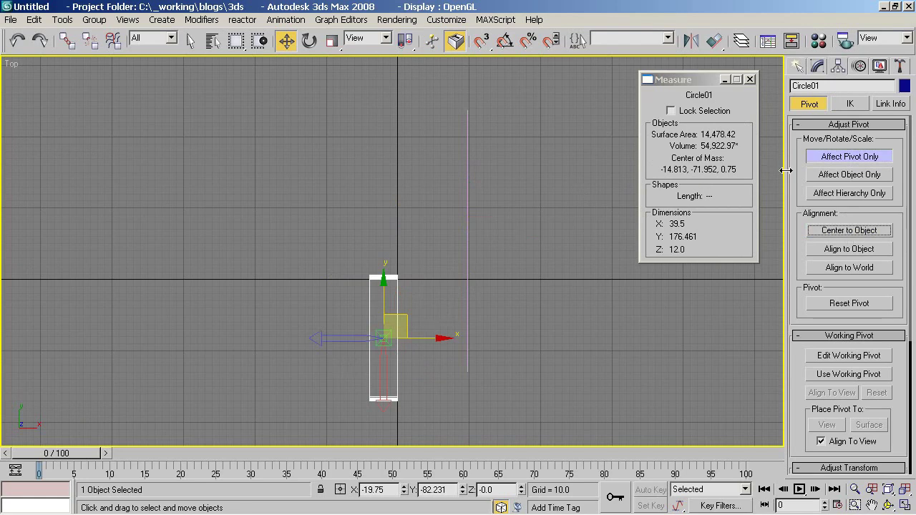
{"action": "left_click", "coordinate": [823, 156]}
Set the belt's absolute position to X 0, Y 0, Z 0 and recentre the Top view
{"action": "right_click", "coordinate": [287, 40]}
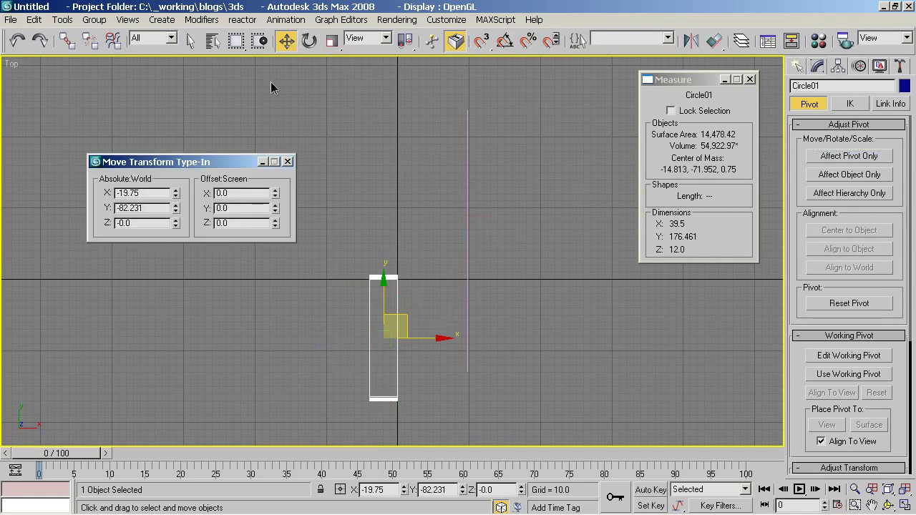
{"action": "left_click_drag", "start_coordinate": [145, 196], "coordinate": [112, 194]}
{"action": "type", "text": "0"}
{"action": "key", "text": "Tab"}
{"action": "type", "text": "0"}
{"action": "key", "text": "Tab"}
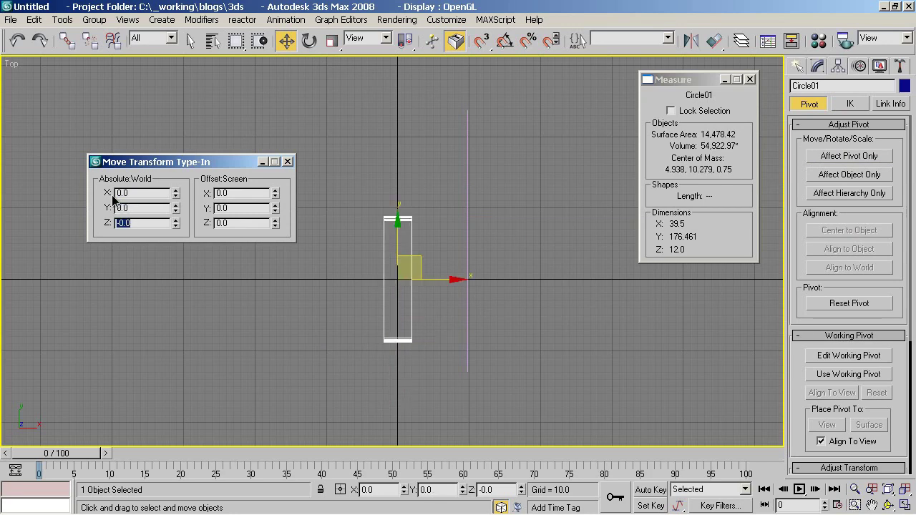
{"action": "left_click", "coordinate": [287, 161]}
{"action": "mouse_move", "coordinate": [423, 236]}
{"action": "middle_mouse_down"}
{"action": "mouse_move", "coordinate": [430, 205]}
{"action": "mouse_move", "coordinate": [426, 232]}
{"action": "middle_mouse_up"}
Align Line01's Y minimum to Circle01's Y minimum, then slide the line left beside the belt
{"action": "left_click", "coordinate": [467, 170]}
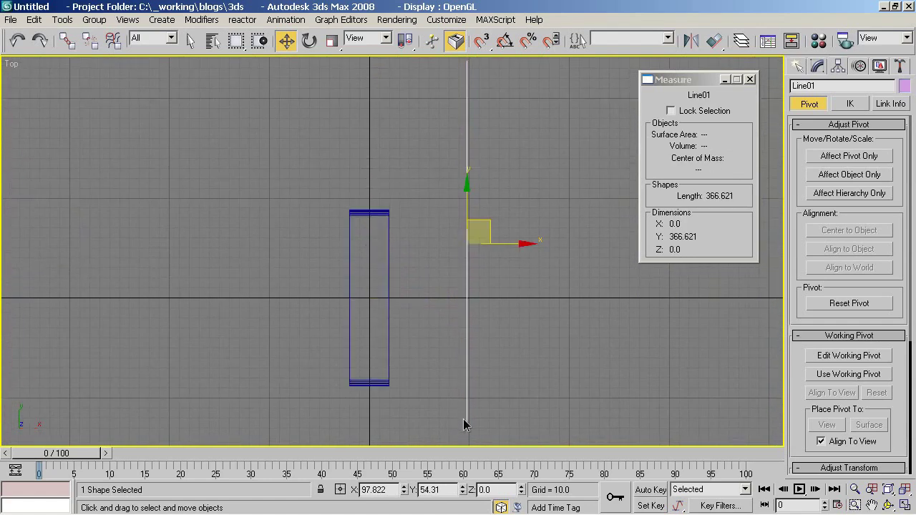
{"action": "left_click", "coordinate": [714, 40]}
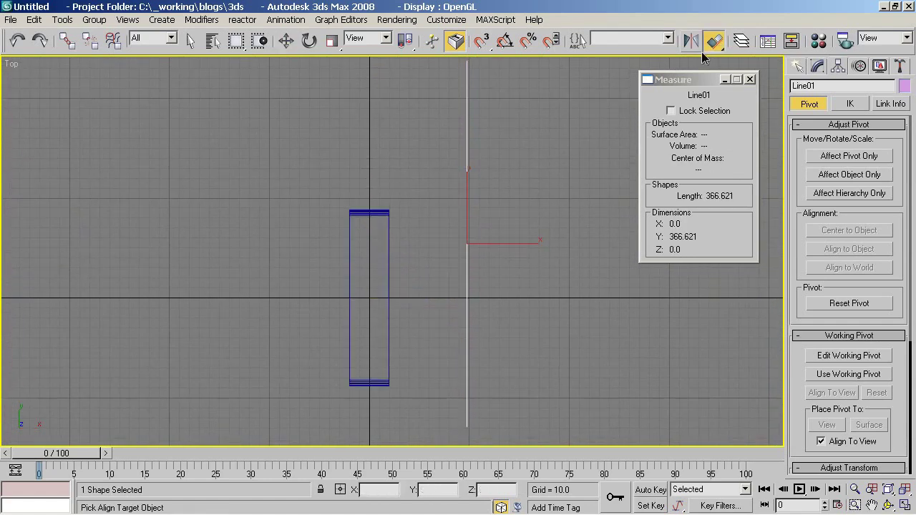
{"action": "left_click", "coordinate": [383, 213]}
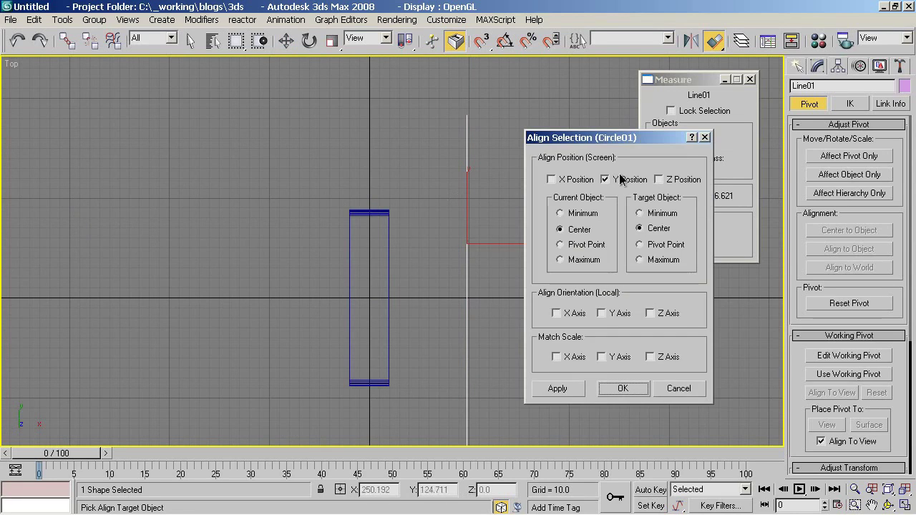
{"action": "left_click_drag", "start_coordinate": [617, 137], "coordinate": [636, 128]}
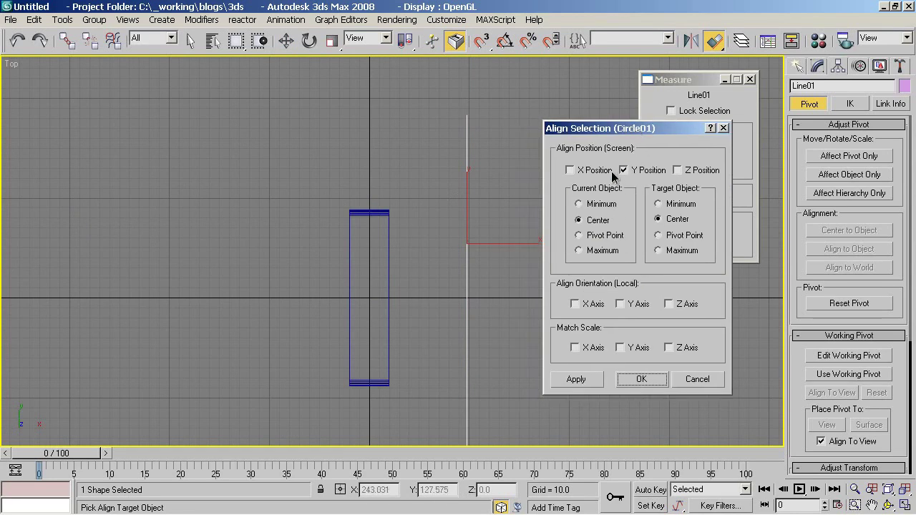
{"action": "left_click", "coordinate": [605, 205]}
{"action": "left_click", "coordinate": [659, 204]}
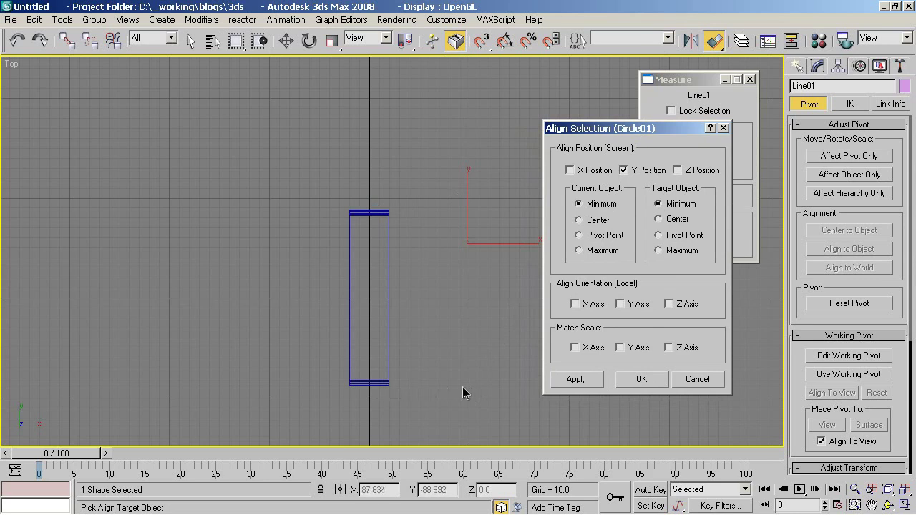
{"action": "left_click", "coordinate": [634, 378]}
{"action": "left_click_drag", "start_coordinate": [522, 221], "coordinate": [467, 204]}
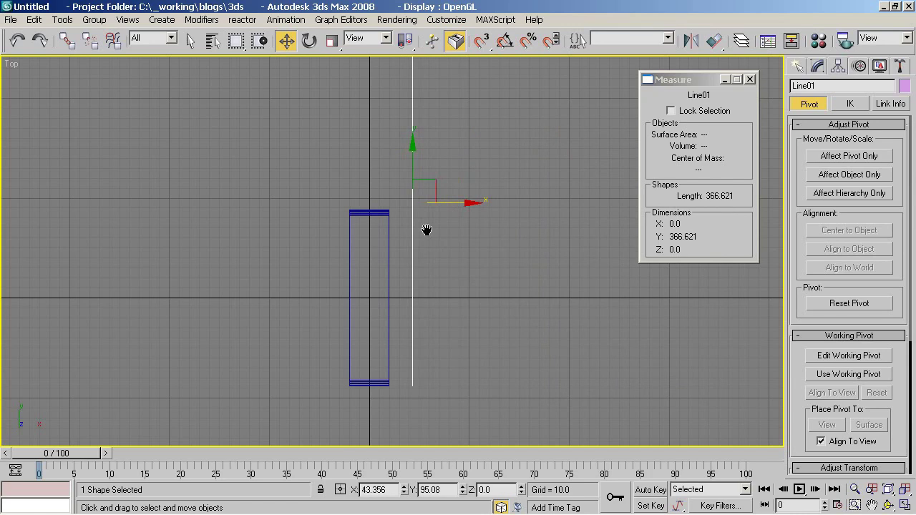
{"action": "middle_click_drag", "start_coordinate": [427, 229], "coordinate": [425, 275]}
In a maximized, orbited Perspective view, draw Dummy01 just below the guide line's start
{"action": "key", "text": "alt+w"}
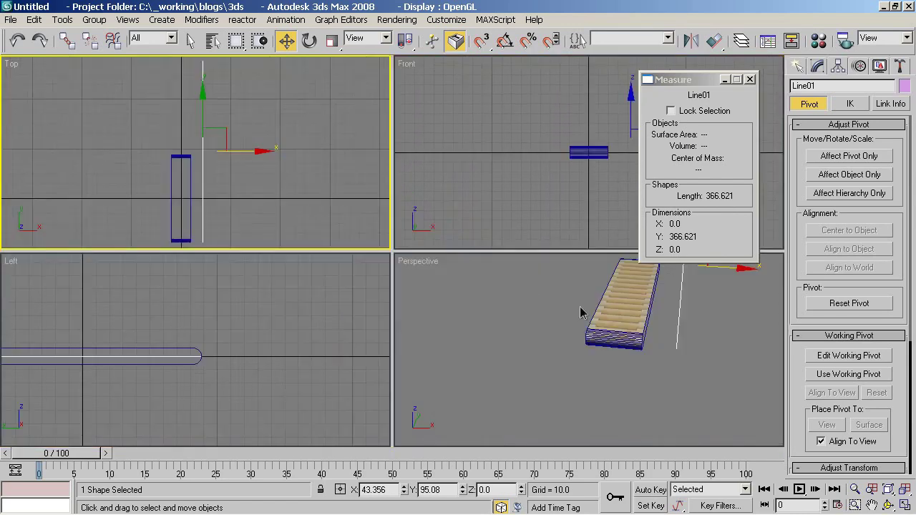
{"action": "middle_click", "coordinate": [548, 280]}
{"action": "key", "text": "alt+w"}
{"action": "mouse_move", "coordinate": [548, 280]}
{"action": "middle_mouse_down", "text": "alt"}
{"action": "mouse_move", "coordinate": [487, 300]}
{"action": "mouse_move", "coordinate": [473, 222]}
{"action": "mouse_move", "coordinate": [408, 303]}
{"action": "mouse_move", "coordinate": [420, 298]}
{"action": "middle_mouse_up", "text": "alt"}
{"action": "left_click", "coordinate": [797, 67]}
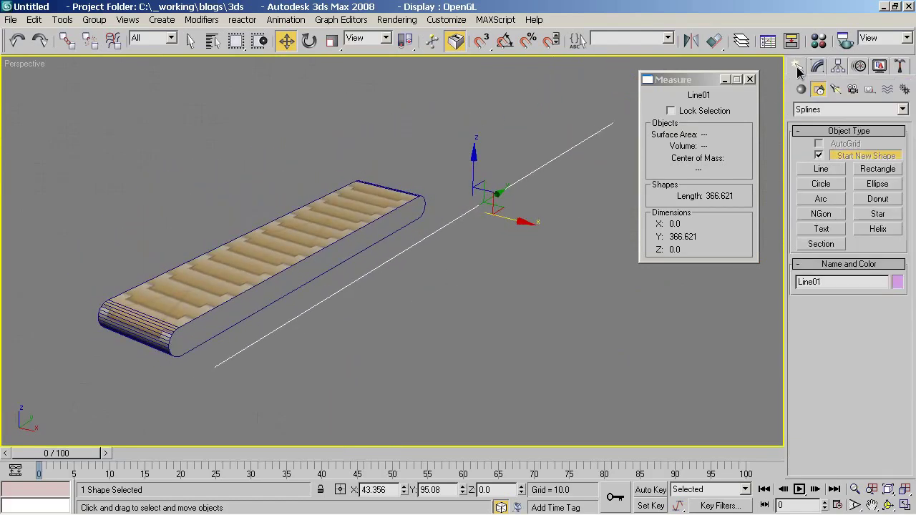
{"action": "left_click", "coordinate": [870, 89]}
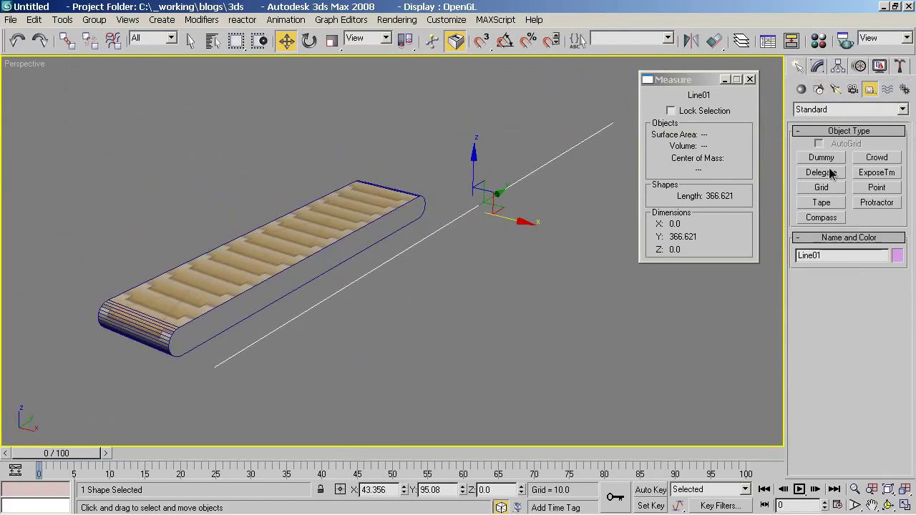
{"action": "left_click", "coordinate": [821, 158]}
{"action": "left_click_drag", "start_coordinate": [337, 341], "coordinate": [345, 327]}
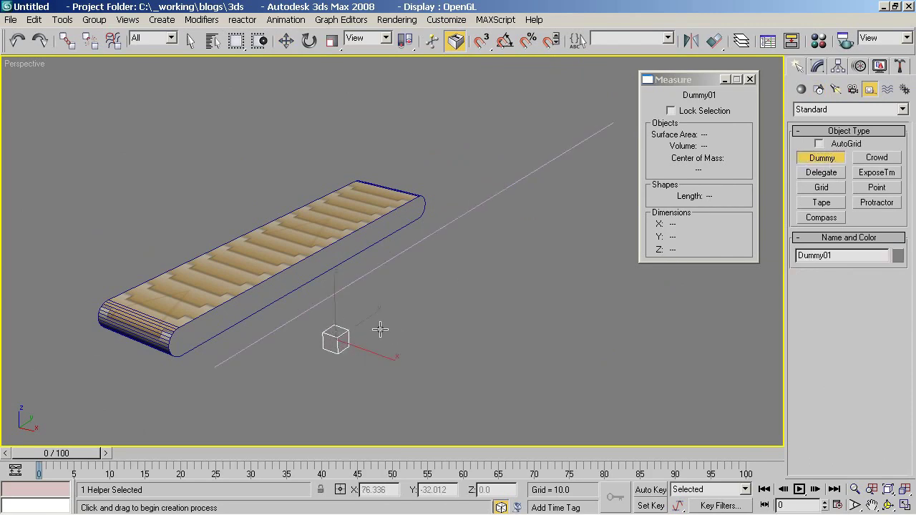
Replace Dummy01's Position controller with a Path Constraint and activate Add Path
{"action": "left_click", "coordinate": [859, 65]}
{"action": "scroll", "coordinate": [845, 236], "scroll_direction": "up", "scroll_amount": 5}
{"action": "scroll", "coordinate": [874, 186], "scroll_direction": "up", "scroll_amount": 1}
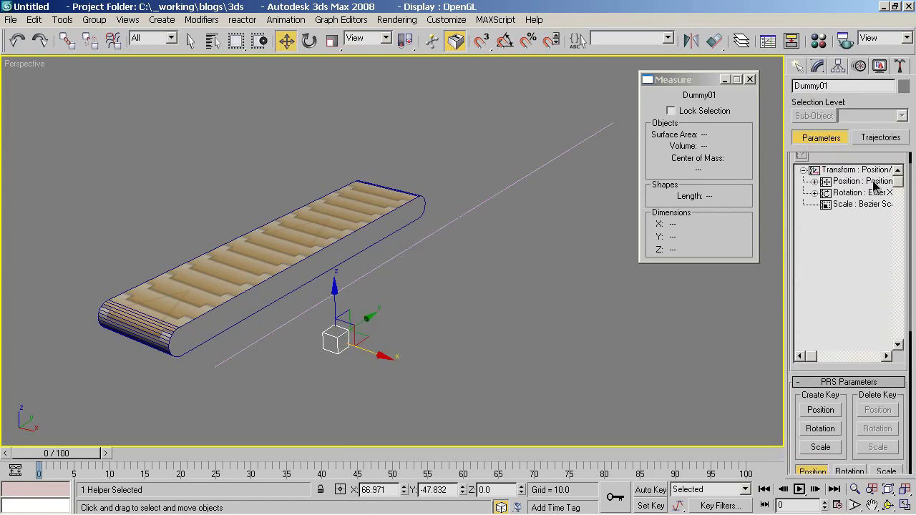
{"action": "left_click", "coordinate": [862, 184]}
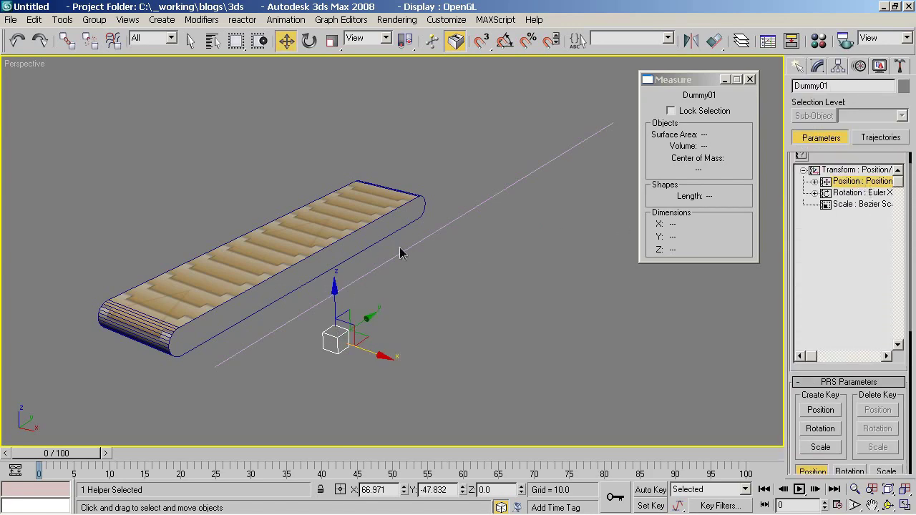
{"action": "scroll", "coordinate": [820, 162], "scroll_direction": "up", "scroll_amount": 2}
{"action": "left_click", "coordinate": [802, 177]}
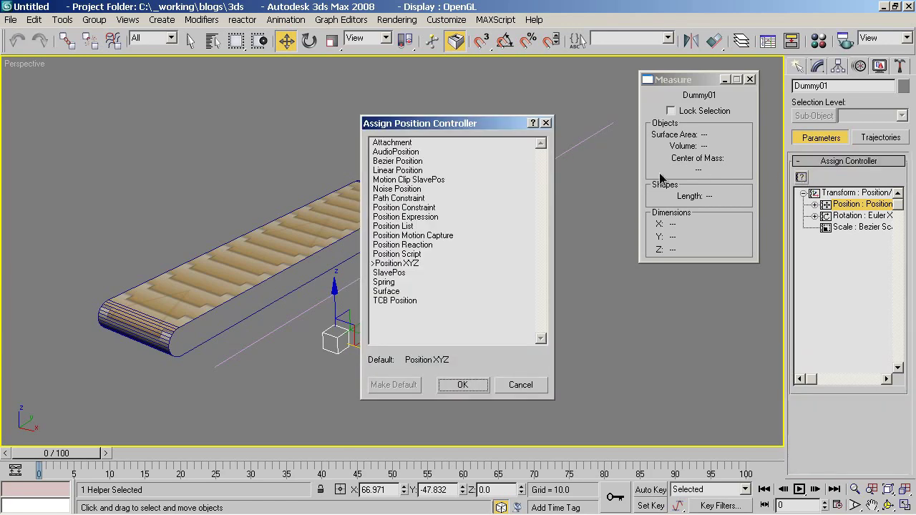
{"action": "left_click", "coordinate": [403, 201]}
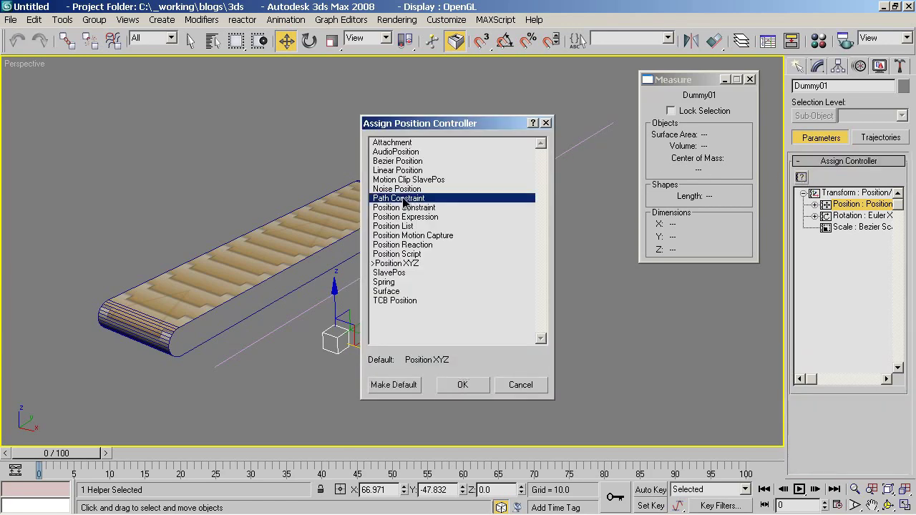
{"action": "left_click", "coordinate": [454, 386]}
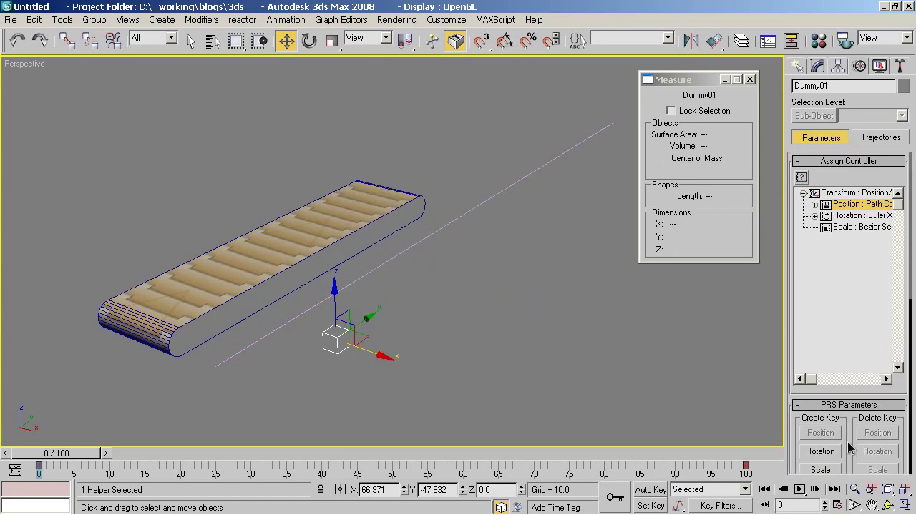
{"action": "scroll", "coordinate": [850, 447], "scroll_direction": "down", "scroll_amount": 5}
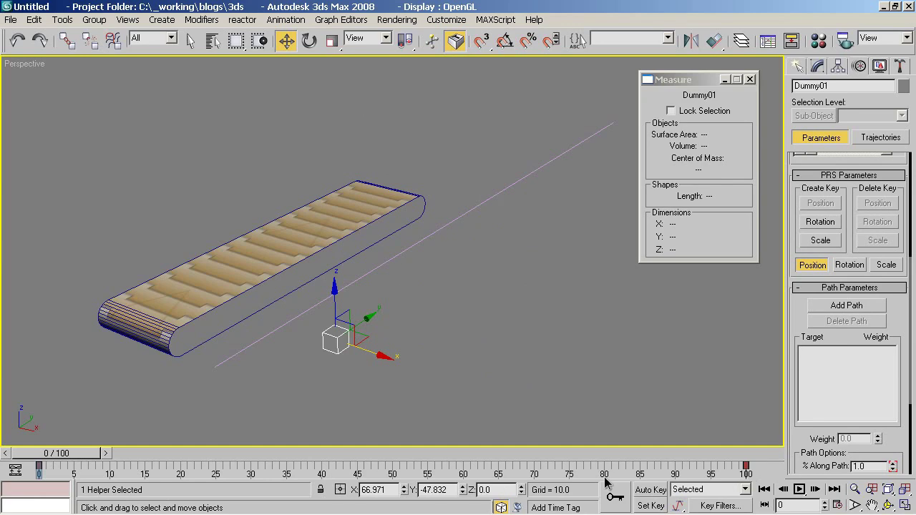
{"action": "left_click", "coordinate": [842, 306]}
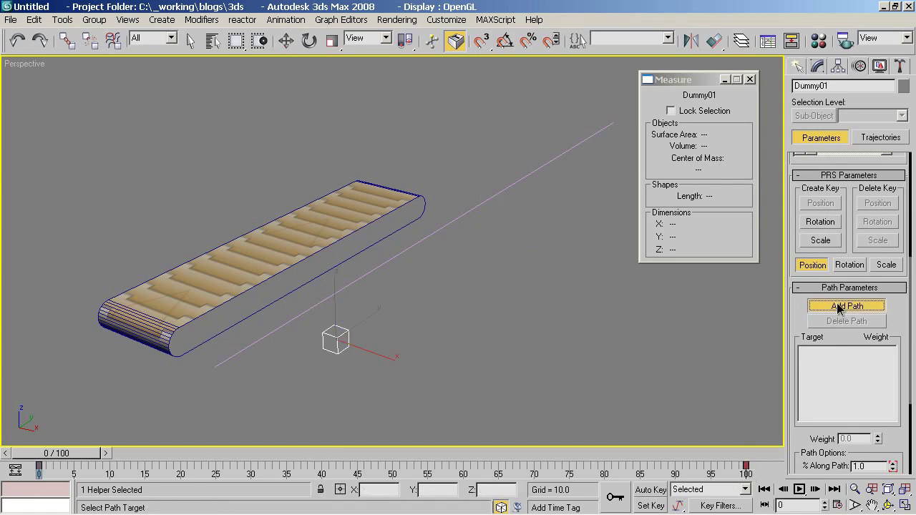
Pick Line01 as the dummy's path and scrub the timeline to preview its motion
{"action": "left_click", "coordinate": [475, 210]}
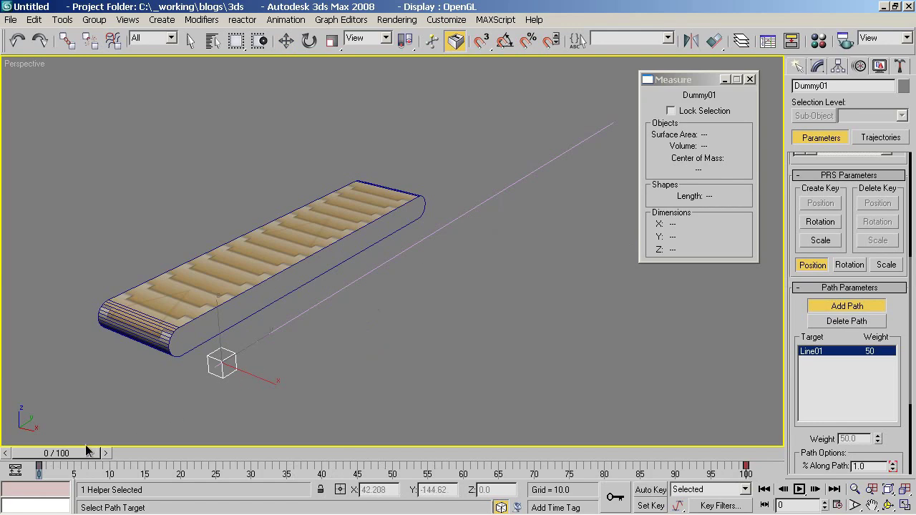
{"action": "mouse_move", "coordinate": [86, 451]}
{"action": "left_mouse_down"}
{"action": "mouse_move", "coordinate": [277, 432]}
{"action": "mouse_move", "coordinate": [325, 413]}
{"action": "left_mouse_up"}
{"action": "mouse_move", "coordinate": [320, 454]}
{"action": "left_mouse_down"}
{"action": "mouse_move", "coordinate": [790, 444]}
{"action": "mouse_move", "coordinate": [830, 315]}
{"action": "mouse_move", "coordinate": [873, 317]}
{"action": "left_mouse_up"}
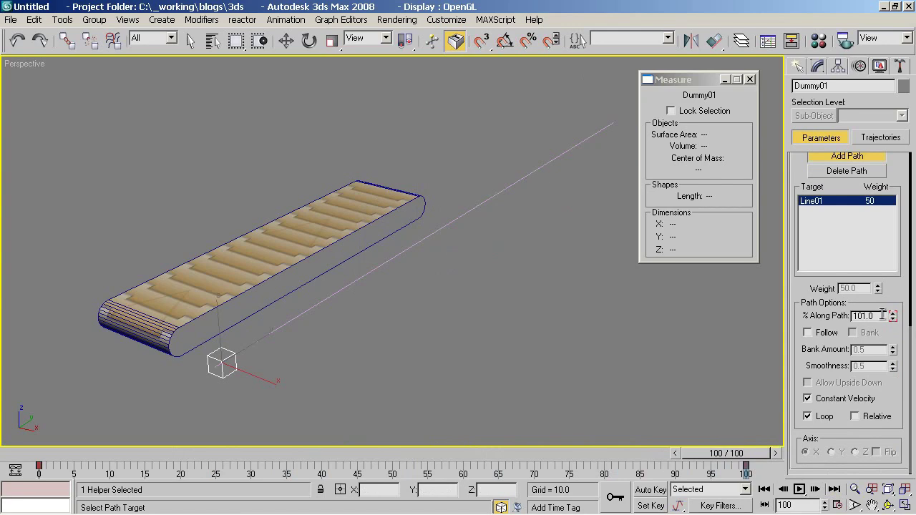
With Auto Key, key % Along Path 100 at frame 100 and 0 at frame 0, then play back
{"action": "left_click", "coordinate": [652, 490]}
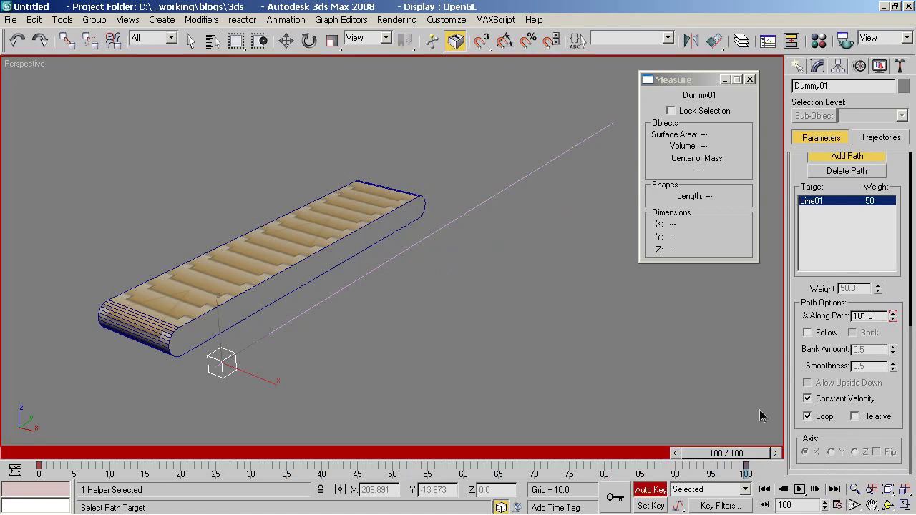
{"action": "double_click", "coordinate": [876, 318]}
{"action": "type", "text": "100"}
{"action": "key", "text": "Return"}
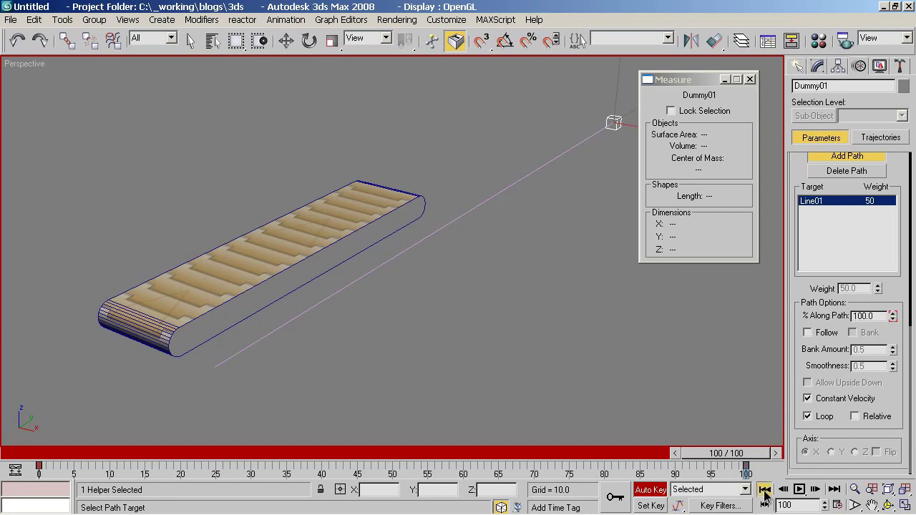
{"action": "left_click", "coordinate": [764, 490]}
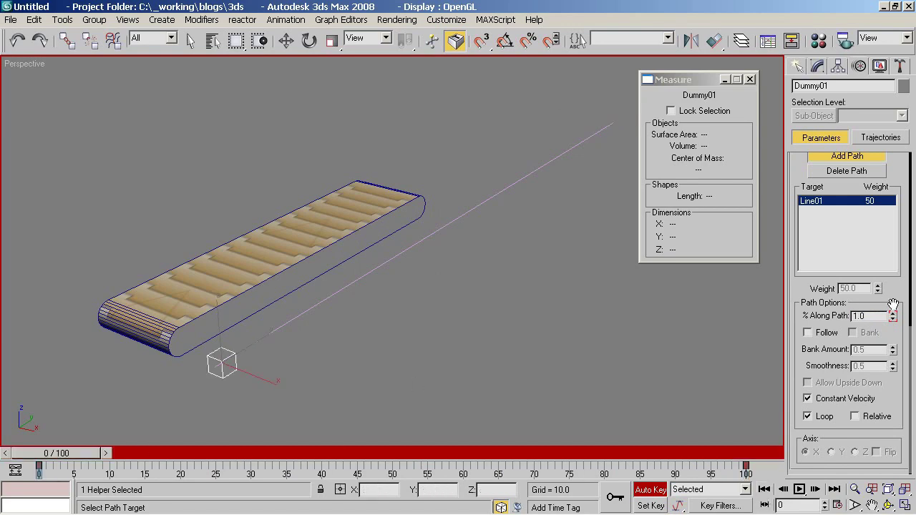
{"action": "type", "text": "0"}
{"action": "key", "text": "Return"}
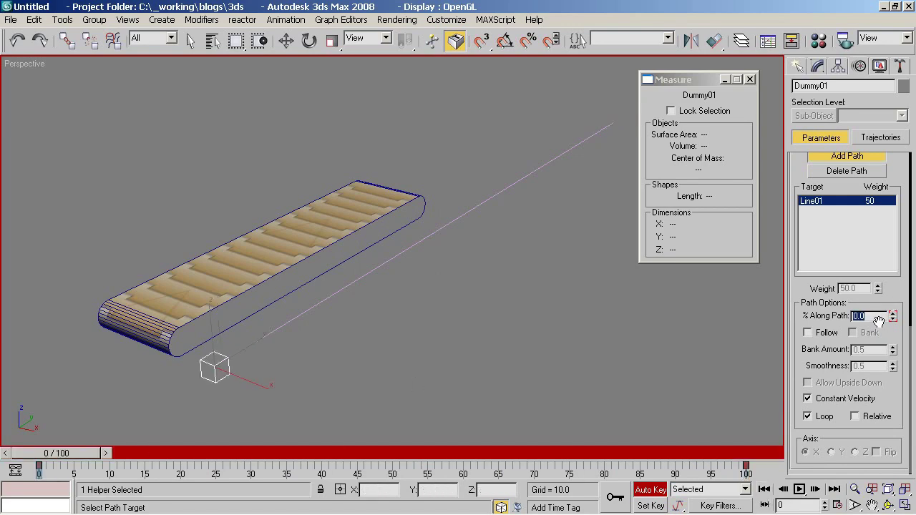
{"action": "left_click", "coordinate": [647, 491]}
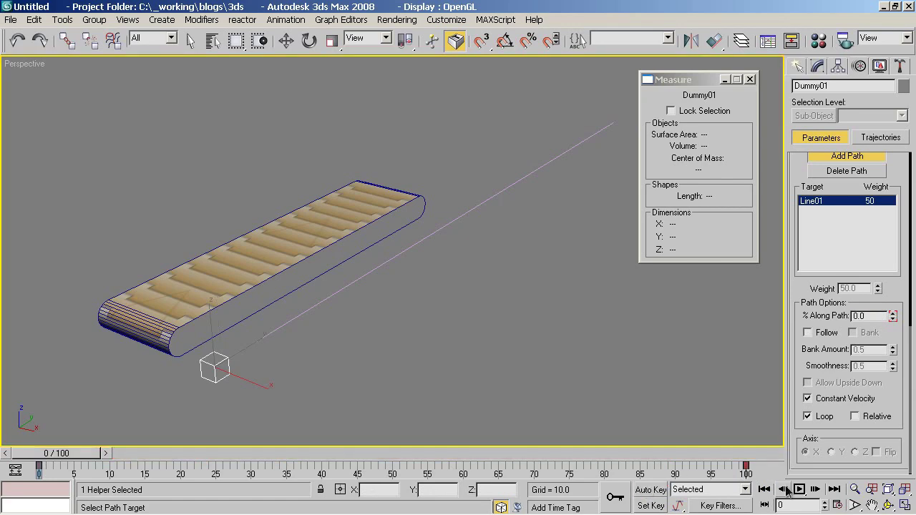
{"action": "left_click", "coordinate": [799, 490]}
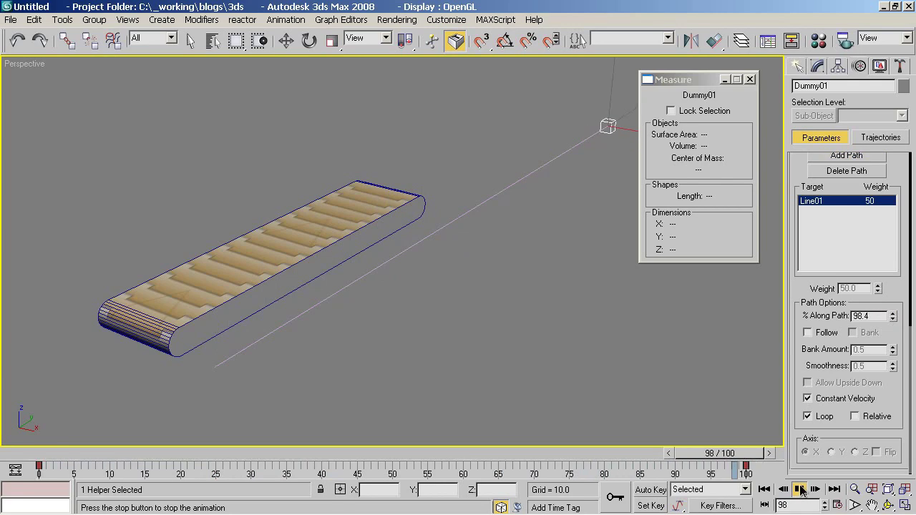
{"action": "left_click", "coordinate": [764, 490]}
Exit path picking and select the conveyor belt with the Move tool
{"action": "middle_click_drag", "start_coordinate": [290, 301], "coordinate": [429, 312], "text": "alt"}
{"action": "left_click", "coordinate": [816, 157]}
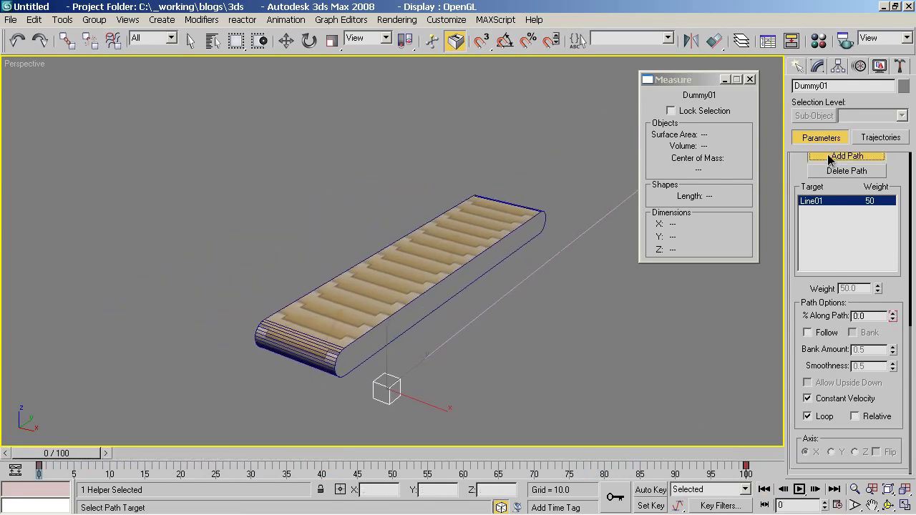
{"action": "key", "text": "w"}
{"action": "left_click", "coordinate": [414, 250]}
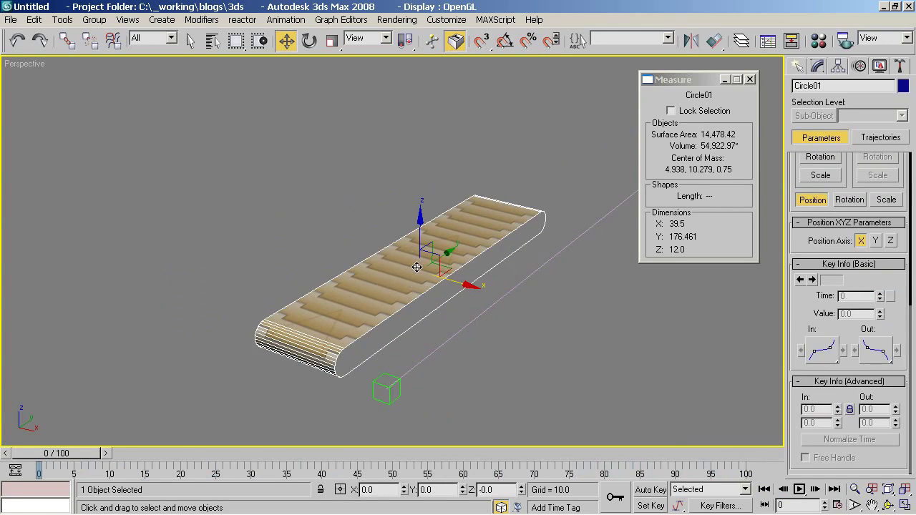
Check the belt's material in the Material Editor, then close it and the Measure dialog
{"action": "key", "text": "m"}
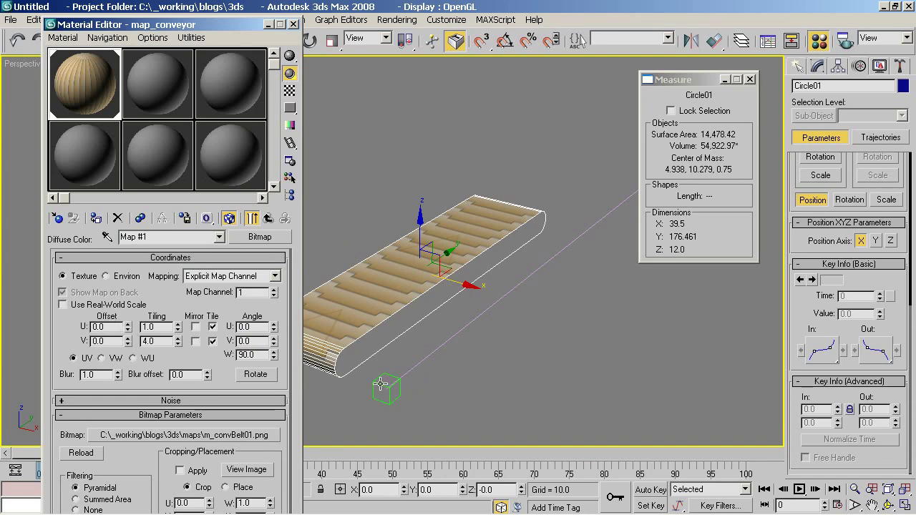
{"action": "left_click", "coordinate": [293, 24]}
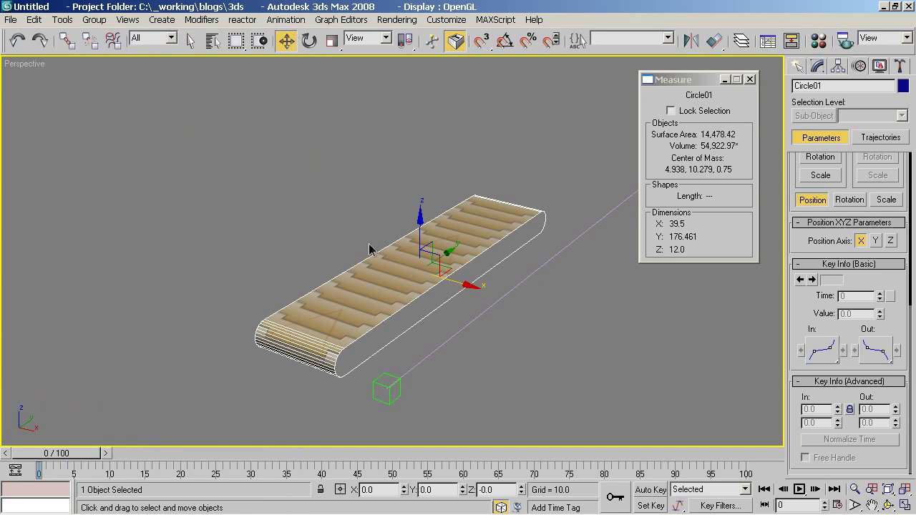
{"action": "middle_click_drag", "start_coordinate": [368, 243], "coordinate": [318, 233]}
{"action": "left_click", "coordinate": [750, 80]}
Wire the diffuse map's U Offset to Dummy01's path Percent in one direction and connect
{"action": "right_click", "coordinate": [384, 242]}
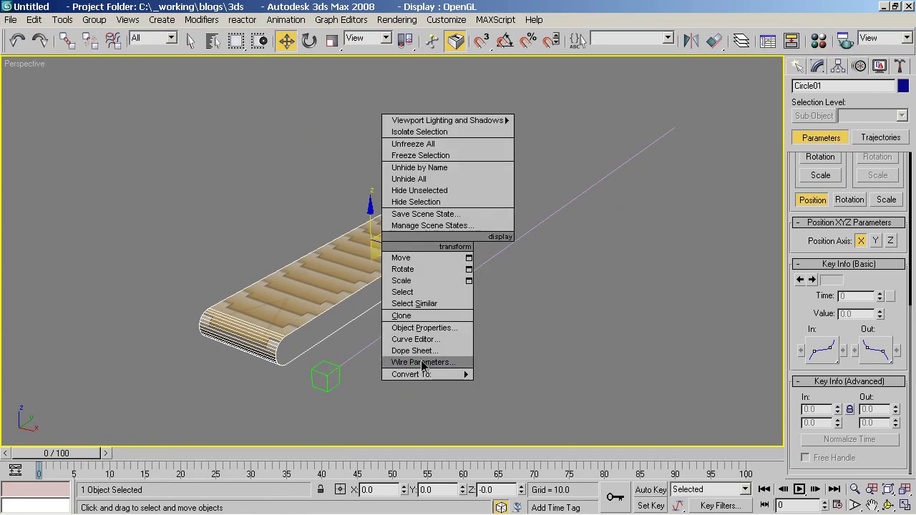
{"action": "left_click", "coordinate": [422, 364]}
{"action": "mouse_move", "coordinate": [366, 295]}
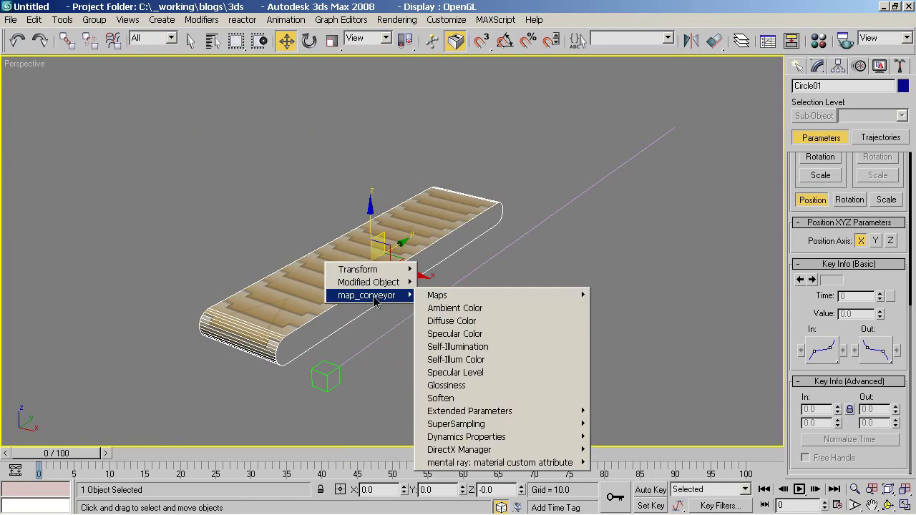
{"action": "mouse_move", "coordinate": [501, 294]}
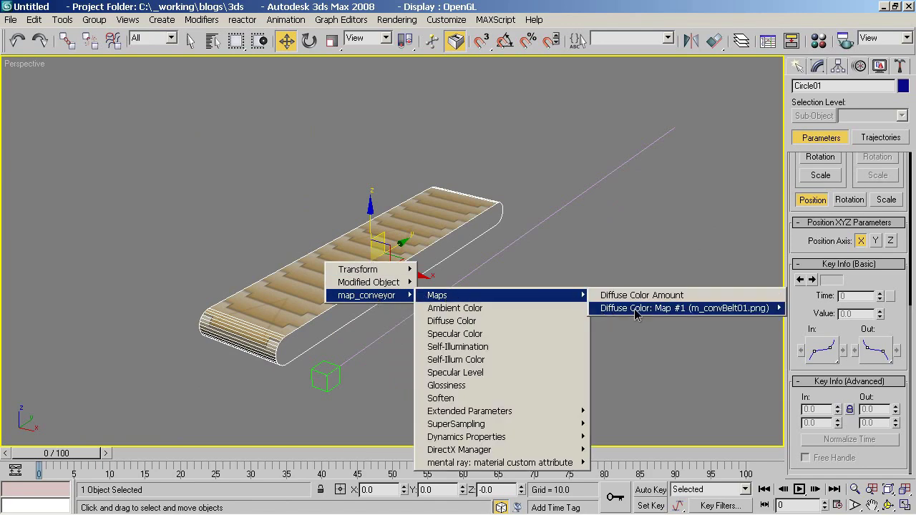
{"action": "mouse_move", "coordinate": [648, 308]}
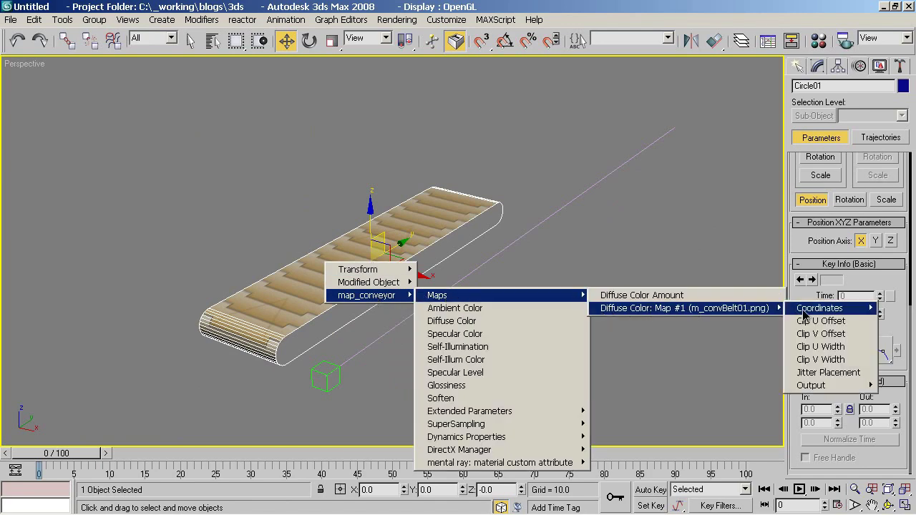
{"action": "mouse_move", "coordinate": [820, 308]}
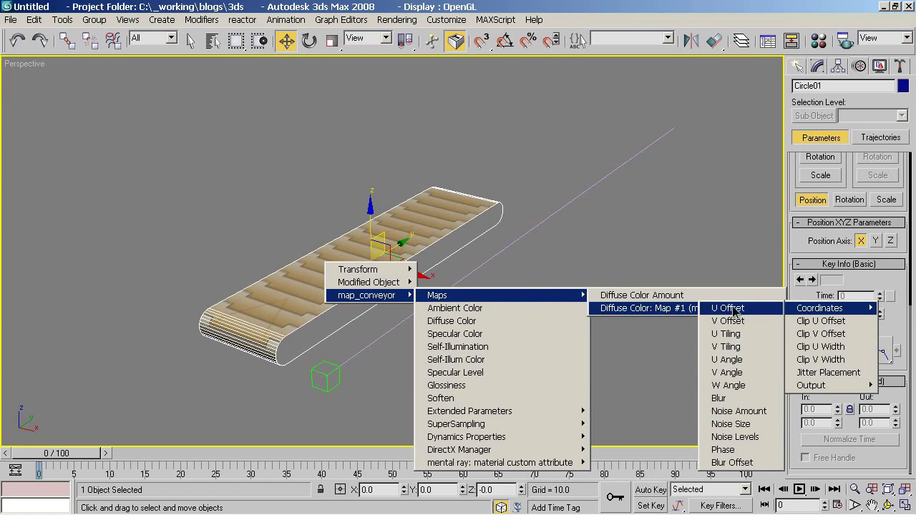
{"action": "left_click", "coordinate": [733, 309]}
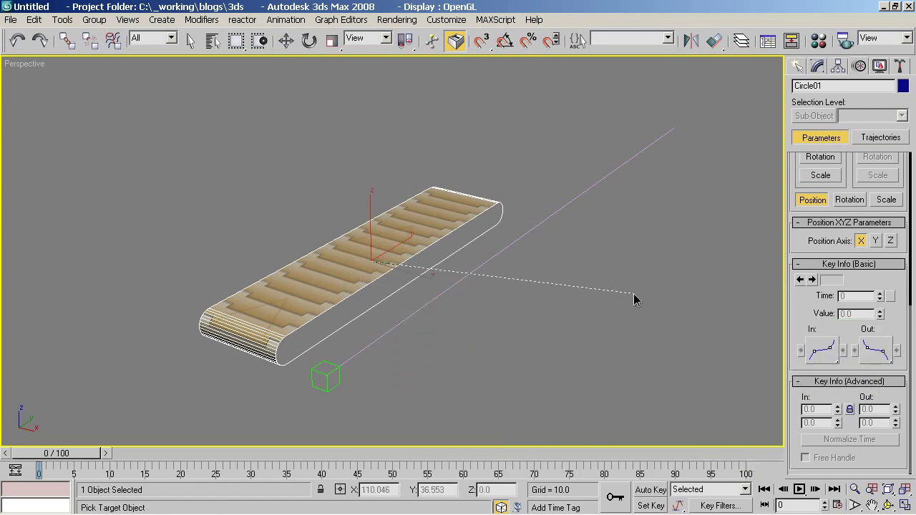
{"action": "left_click", "coordinate": [335, 390]}
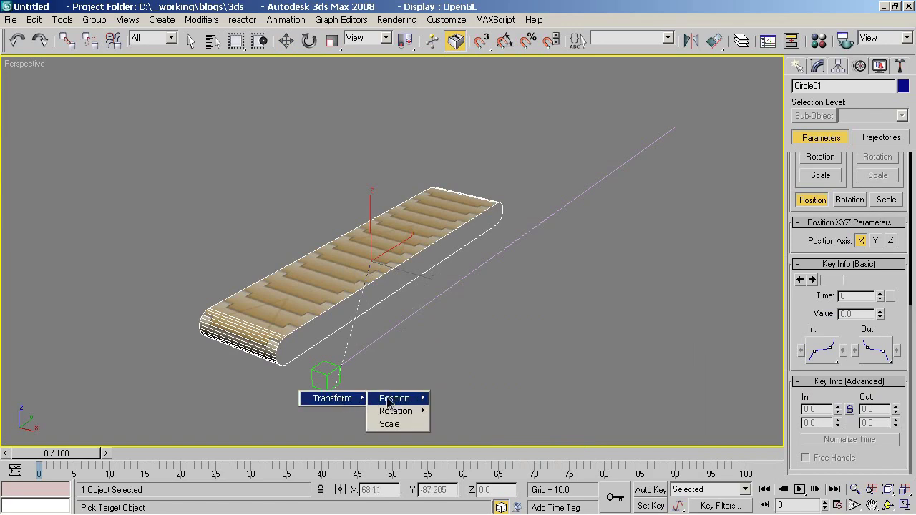
{"action": "mouse_move", "coordinate": [394, 399]}
{"action": "left_click", "coordinate": [445, 400]}
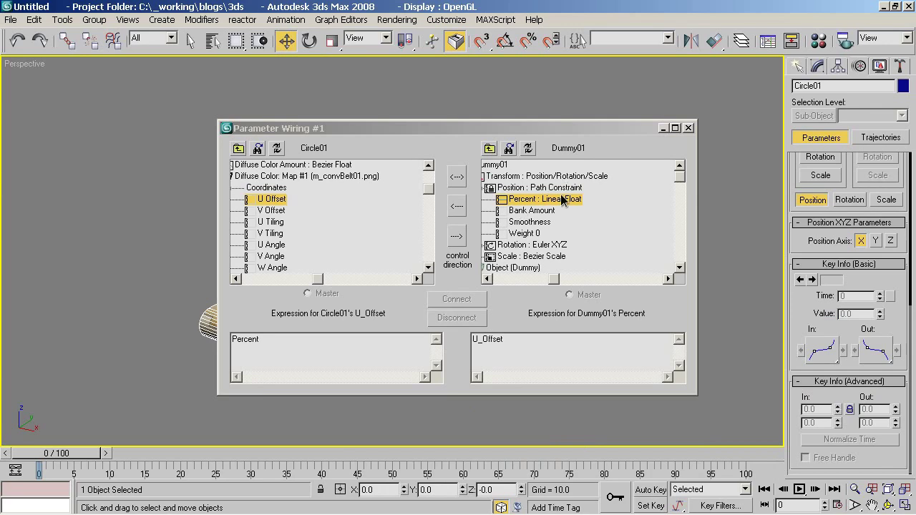
{"action": "left_click", "coordinate": [457, 206]}
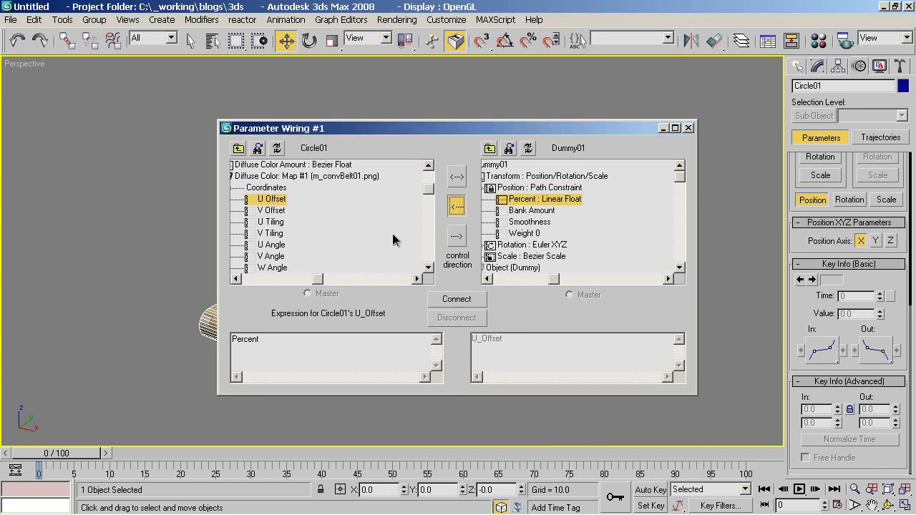
{"action": "left_click", "coordinate": [452, 301]}
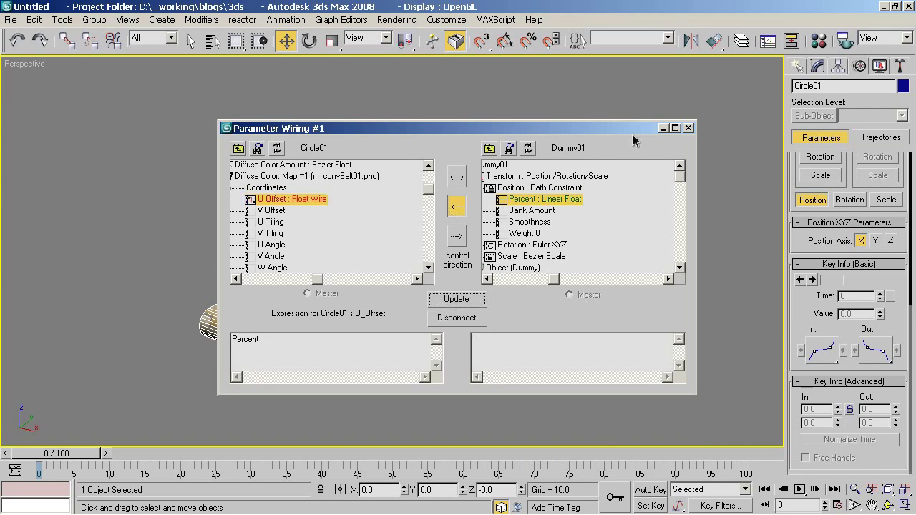
{"action": "left_click", "coordinate": [689, 127]}
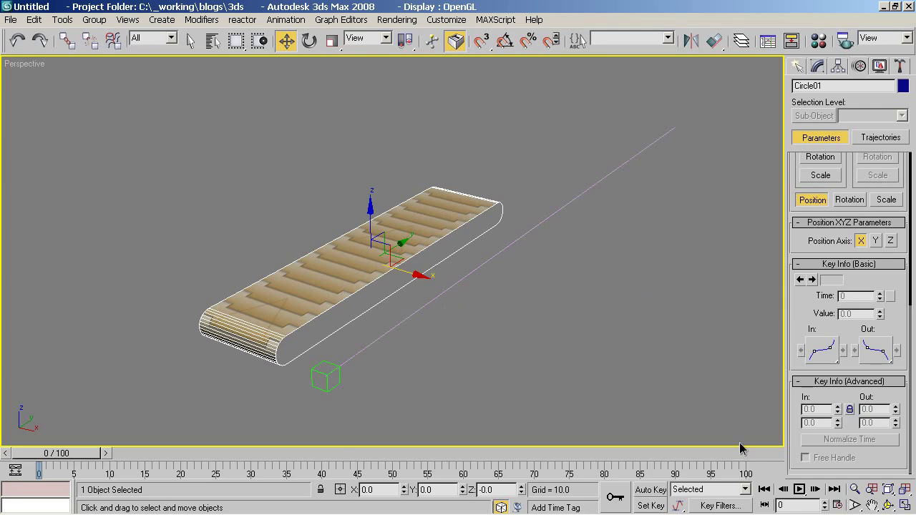
Play back to test the wired texture, then add a Shell modifier to the belt
{"action": "left_click", "coordinate": [799, 490]}
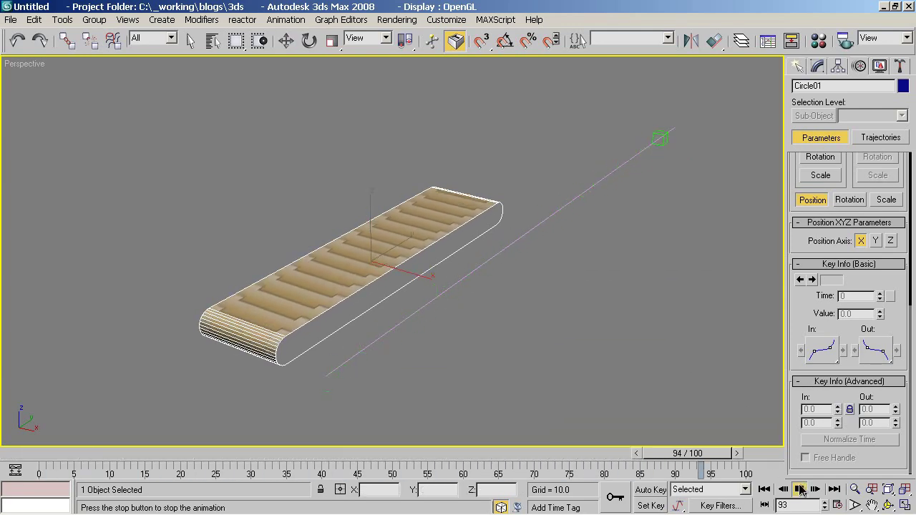
{"action": "key", "text": "w"}
{"action": "left_click", "coordinate": [764, 490]}
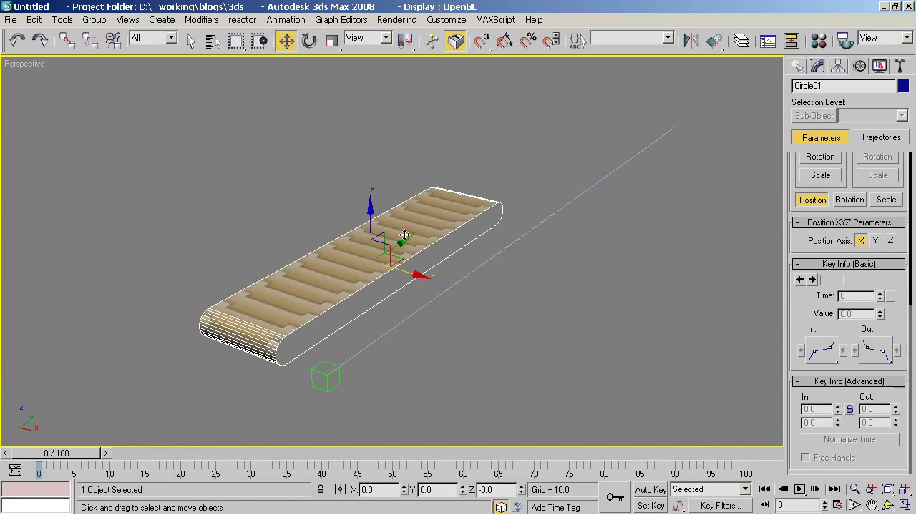
{"action": "left_click", "coordinate": [799, 67]}
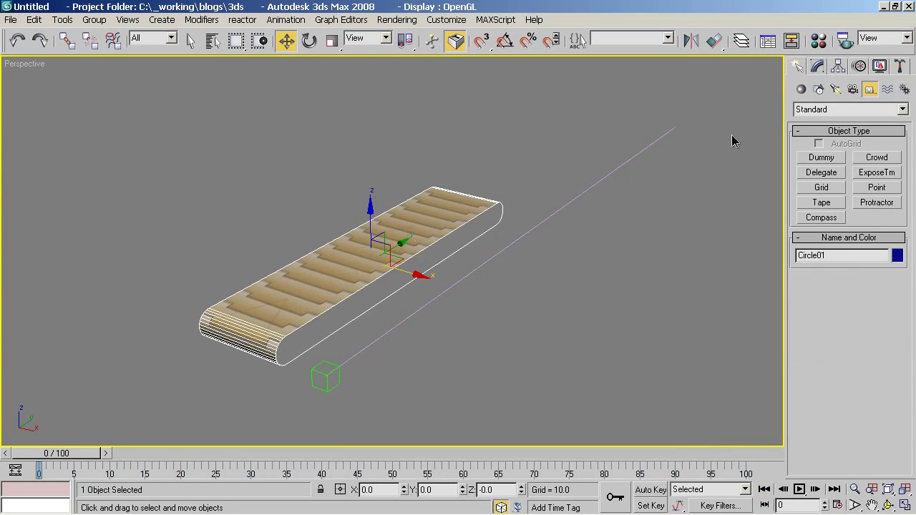
{"action": "left_click", "coordinate": [818, 66]}
{"action": "left_click", "coordinate": [903, 105]}
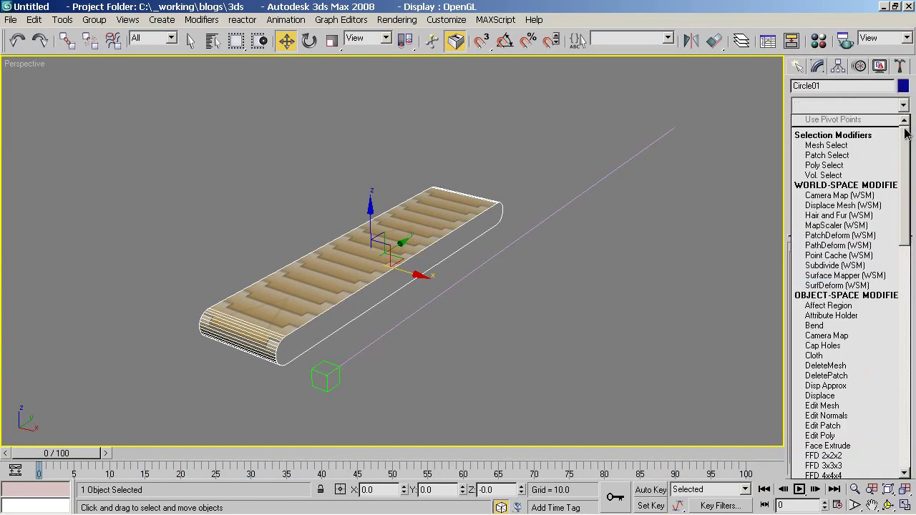
{"action": "scroll", "coordinate": [859, 287], "scroll_direction": "down", "scroll_amount": 10}
{"action": "scroll", "coordinate": [866, 308], "scroll_direction": "down", "scroll_amount": 5}
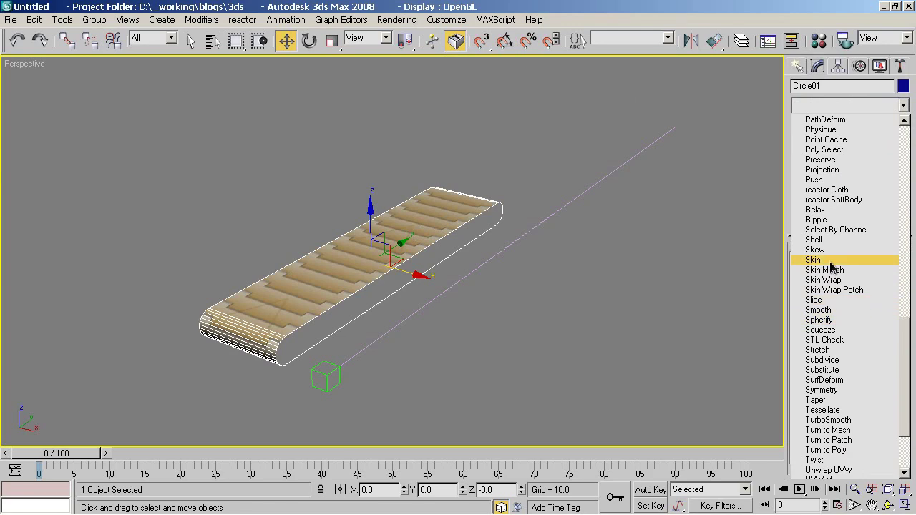
{"action": "left_click", "coordinate": [821, 243]}
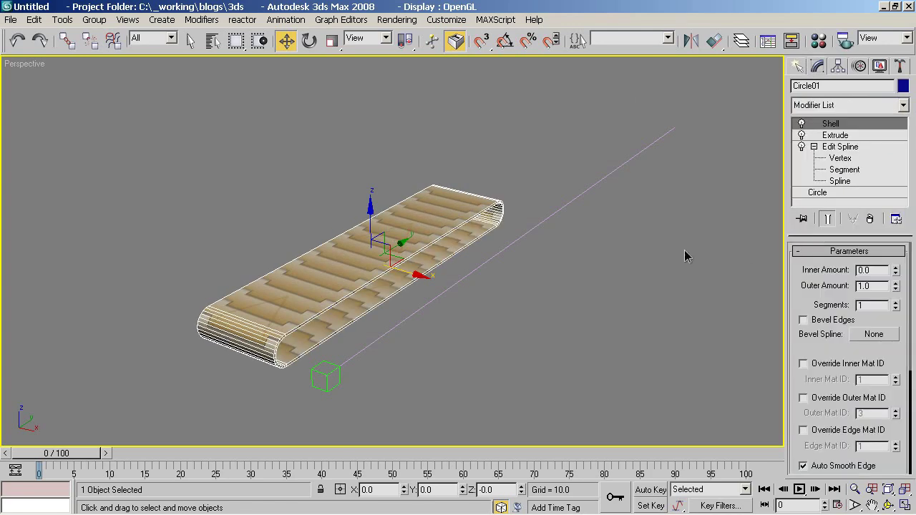
Set the Shell's Outer Amount to 0 and Inner Amount to 1.7, then play back the animation
{"action": "mouse_move", "coordinate": [500, 253]}
{"action": "middle_mouse_down", "text": "alt"}
{"action": "mouse_move", "coordinate": [401, 293]}
{"action": "mouse_move", "coordinate": [484, 313]}
{"action": "middle_mouse_up", "text": "alt"}
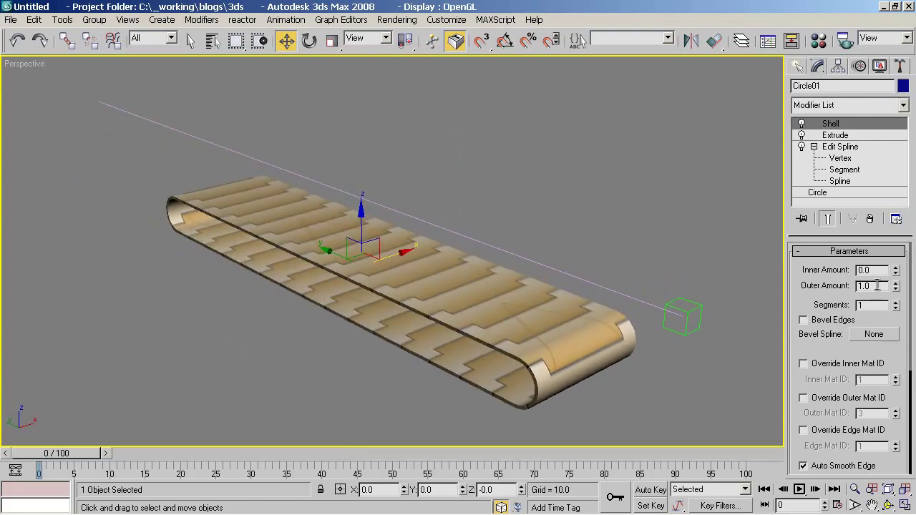
{"action": "left_click_drag", "start_coordinate": [896, 286], "coordinate": [904, 185]}
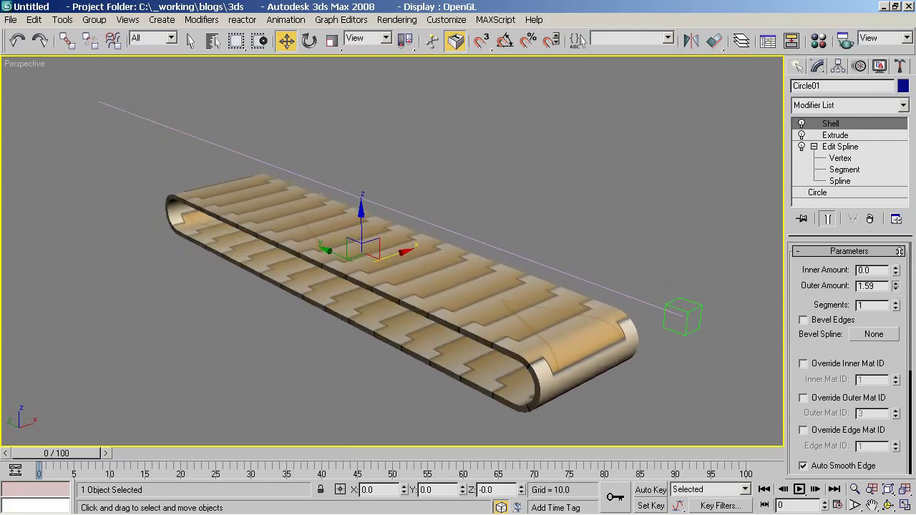
{"action": "left_click_drag", "start_coordinate": [884, 285], "coordinate": [854, 286]}
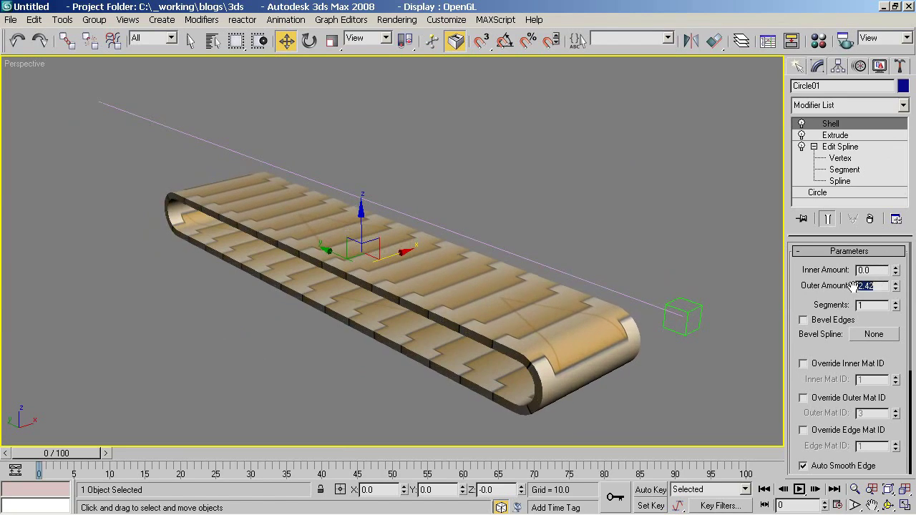
{"action": "type", "text": "0"}
{"action": "double_click", "coordinate": [874, 270]}
{"action": "type", "text": "1"}
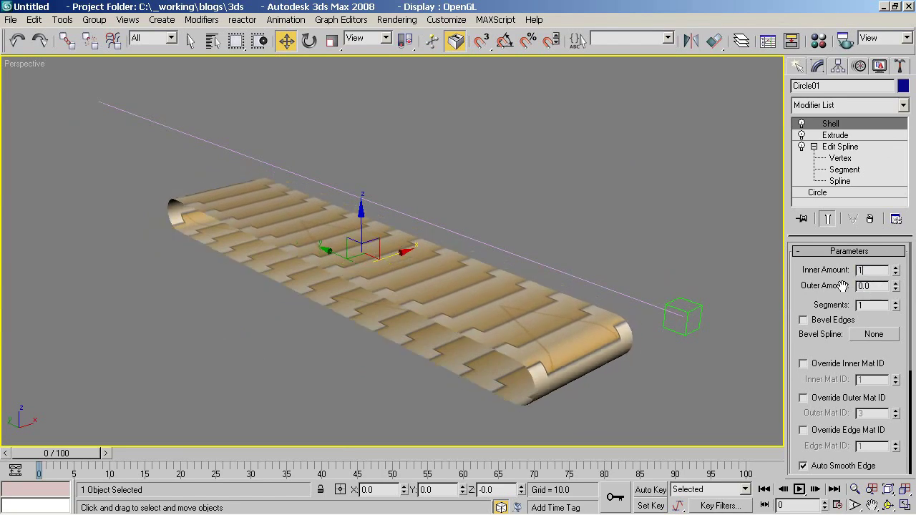
{"action": "key", "text": "Return"}
{"action": "left_click_drag", "start_coordinate": [896, 272], "coordinate": [895, 248]}
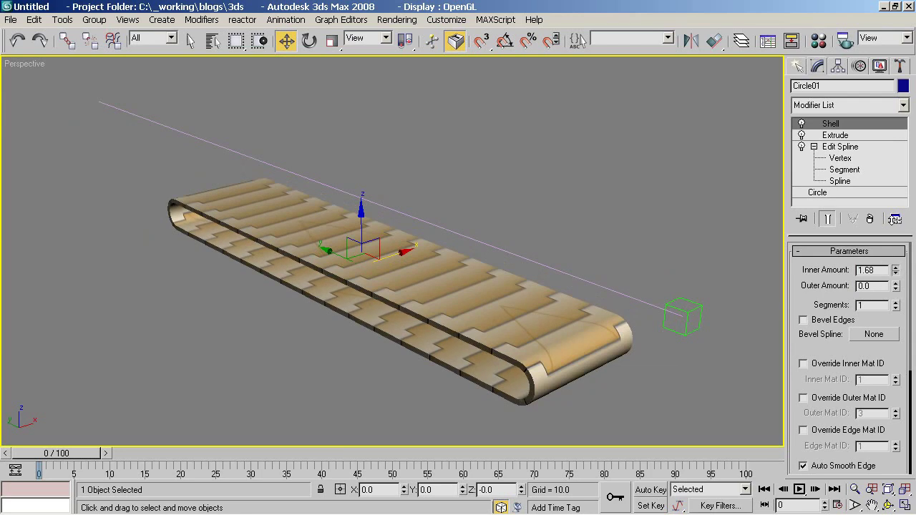
{"action": "mouse_move", "coordinate": [491, 291]}
{"action": "middle_mouse_down", "text": "alt"}
{"action": "mouse_move", "coordinate": [491, 282]}
{"action": "mouse_move", "coordinate": [522, 287]}
{"action": "middle_mouse_up", "text": "alt"}
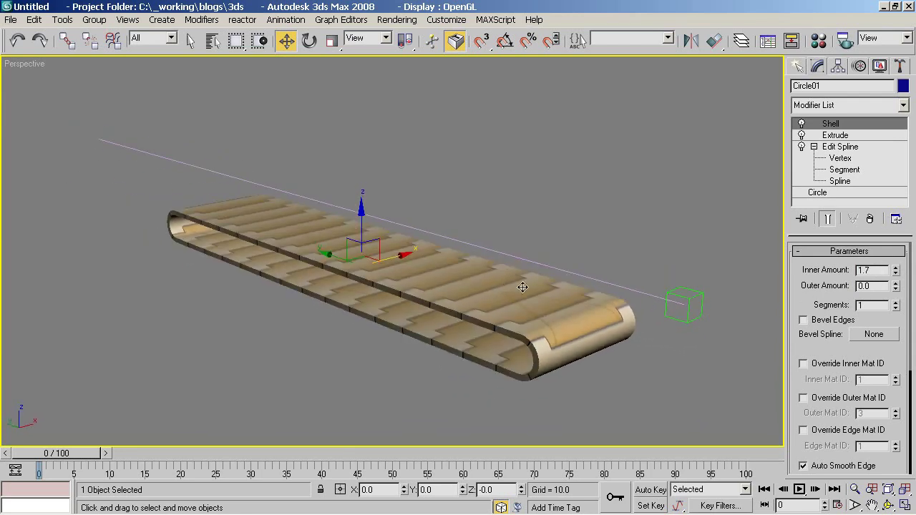
{"action": "left_click", "coordinate": [800, 489]}
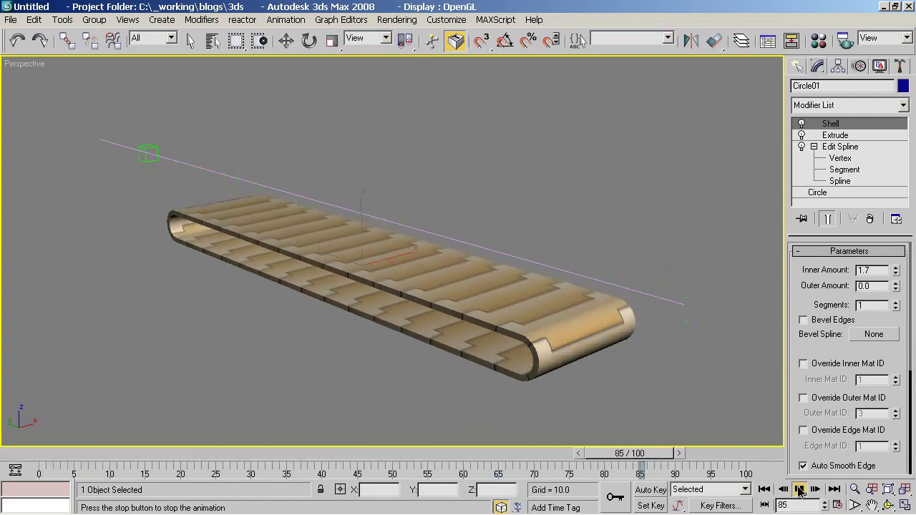
{"action": "left_click", "coordinate": [800, 489]}
{"action": "left_click", "coordinate": [764, 489]}
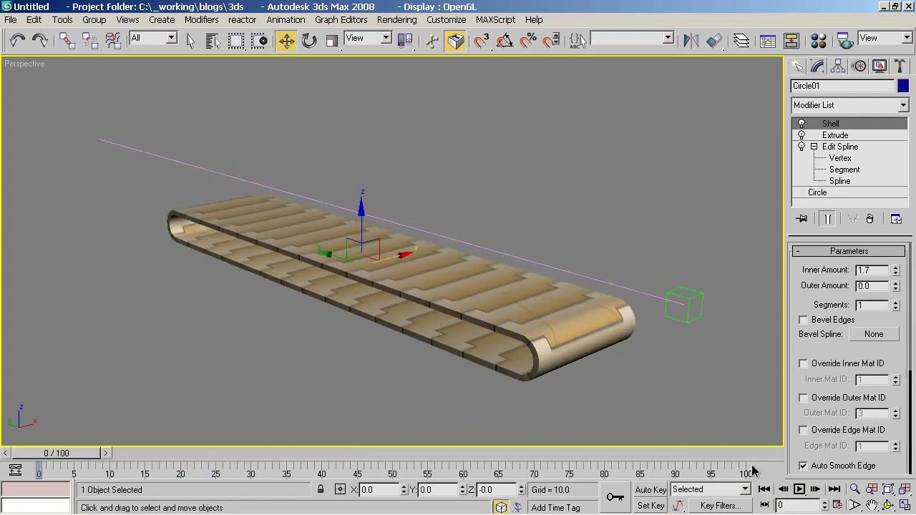
Save the scene as conveyor_01.max
{"action": "left_click", "coordinate": [11, 19]}
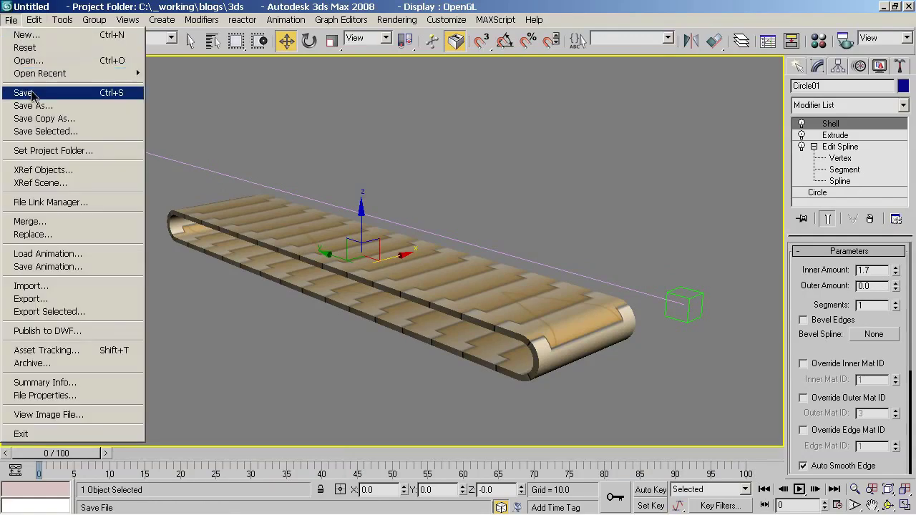
{"action": "left_click", "coordinate": [31, 90]}
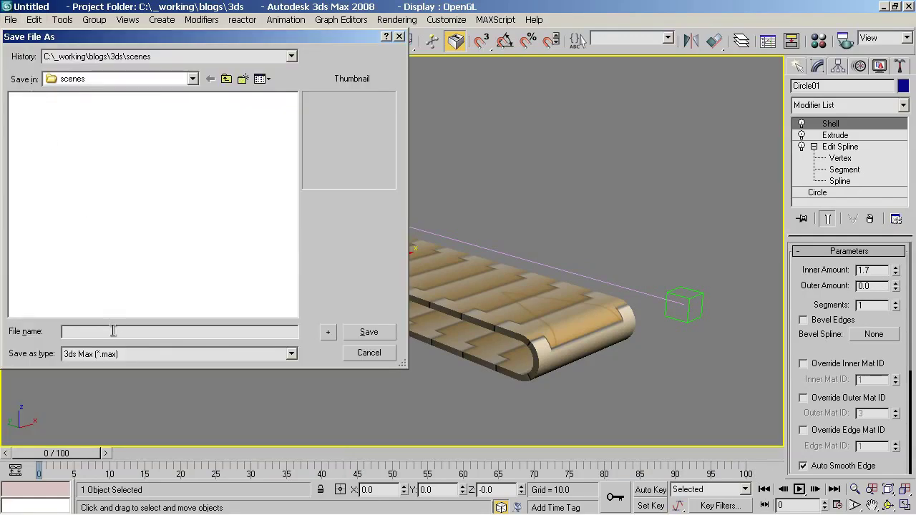
{"action": "type", "text": "conveyor_0"}
{"action": "type", "text": "1"}
{"action": "key", "text": "Return"}
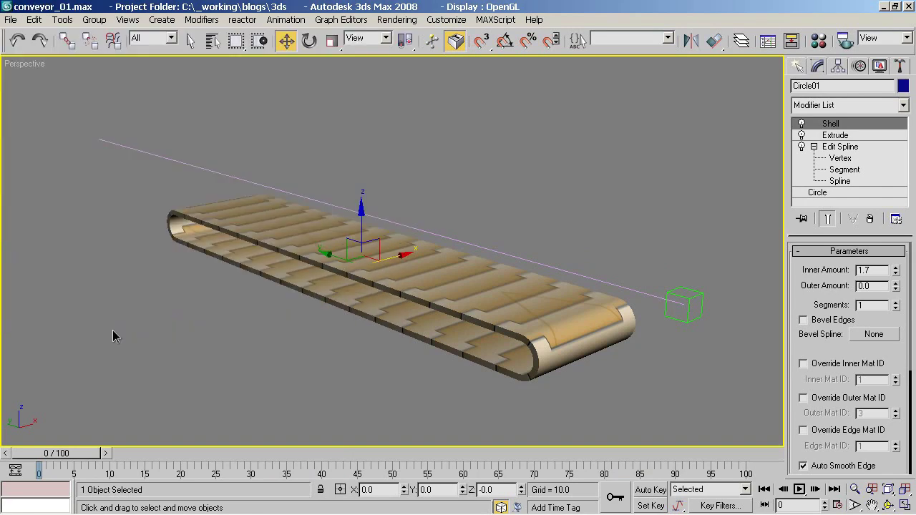